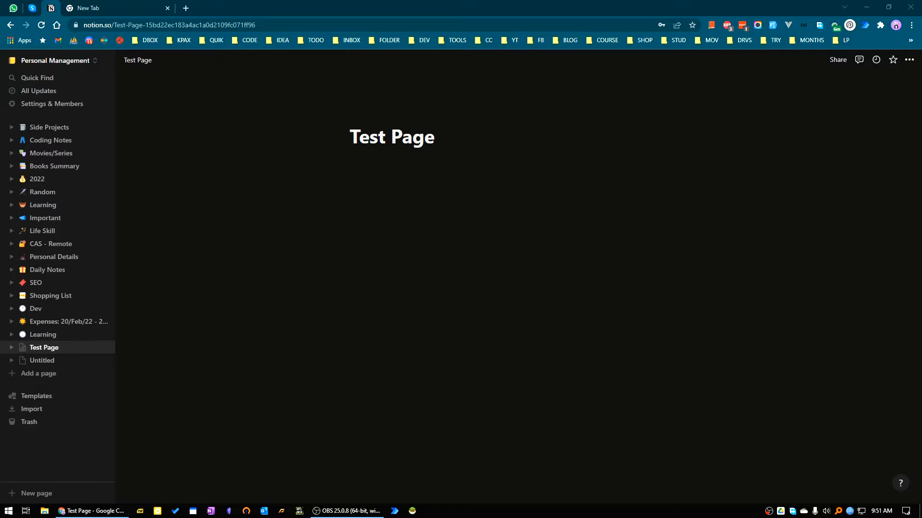
Step: Create a new page in the workspace and title it Demo Project
click(43, 378)
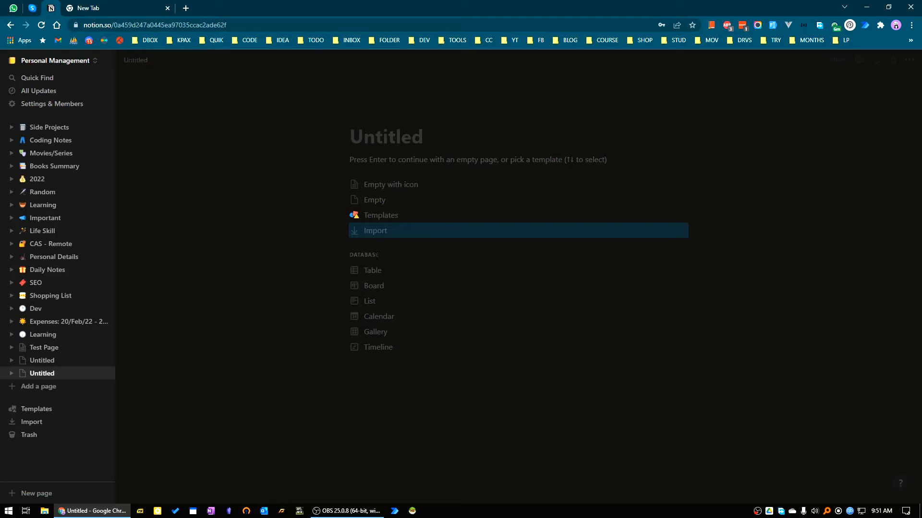
text(Demo )
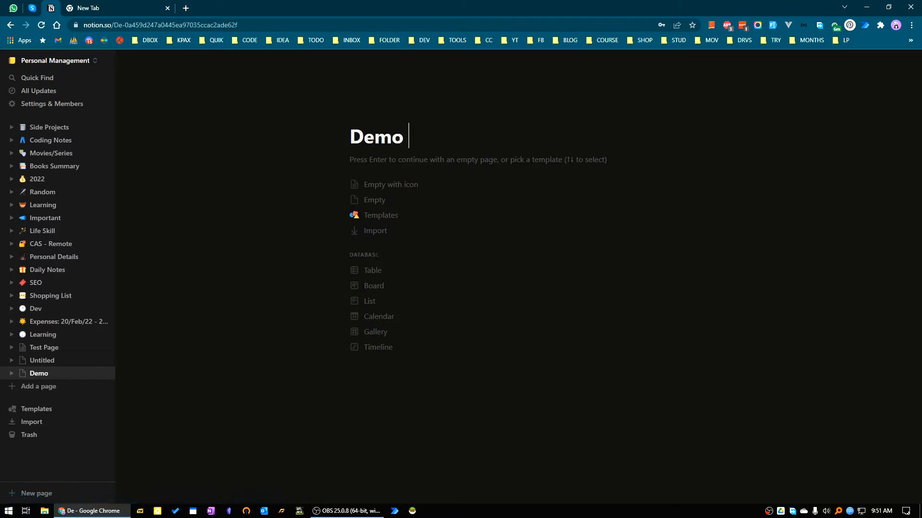
text(Pro)
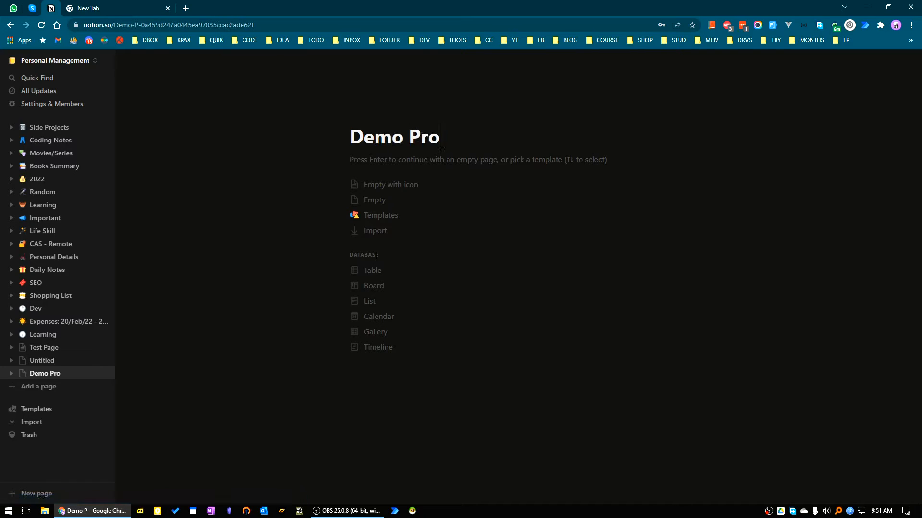
text(ject)
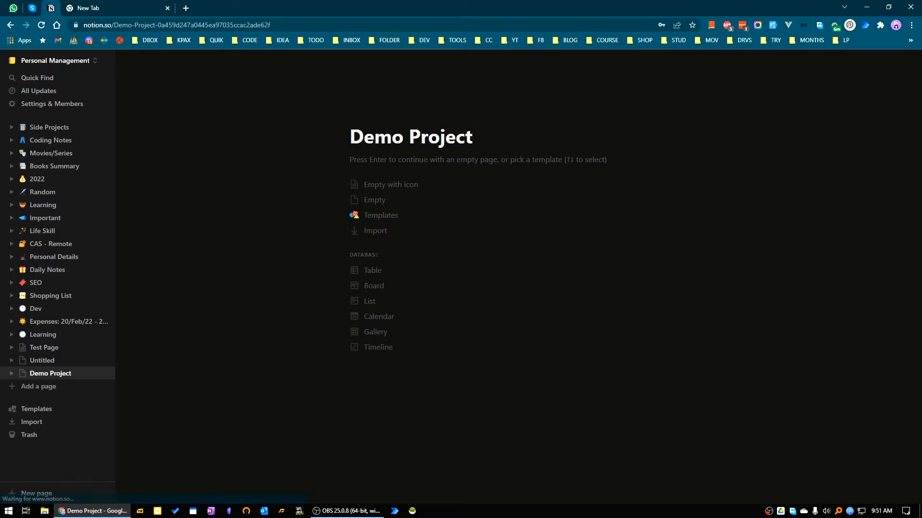
Step: Add an icon to the Demo Project page and change it to the white building with blue windows
click(390, 184)
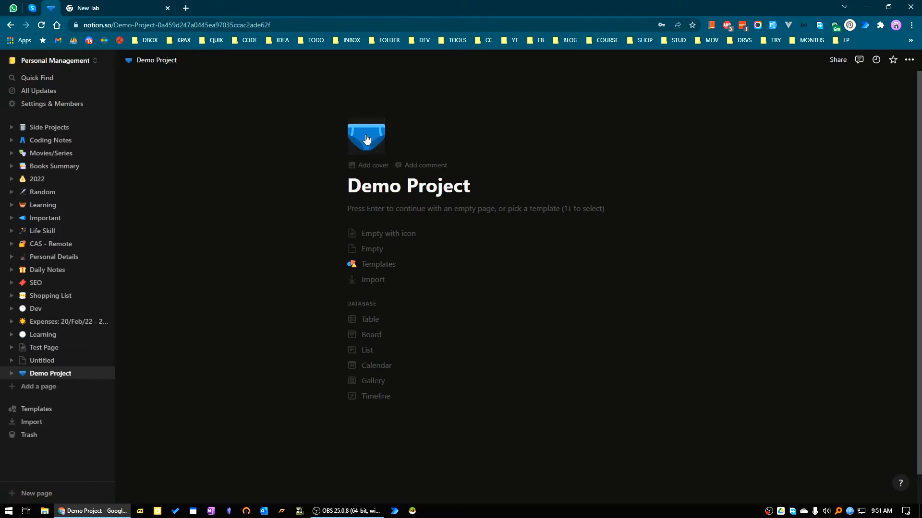
click(366, 138)
click(325, 222)
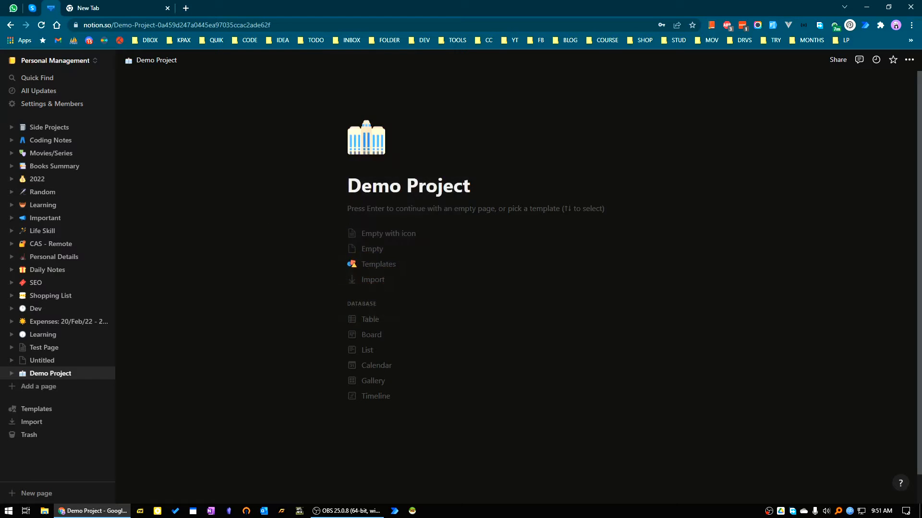
Step: Add a cover image to the page and reposition it to show more of its upper part, saving the position
click(373, 165)
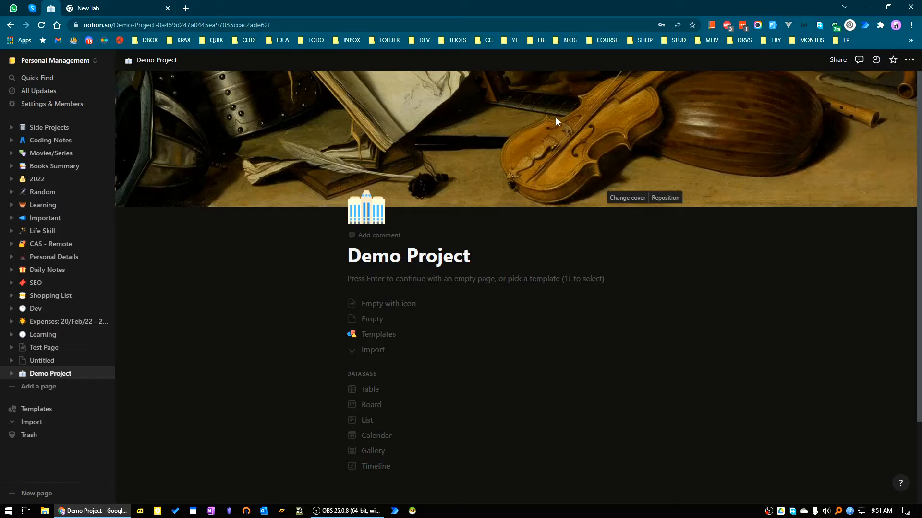
click(664, 204)
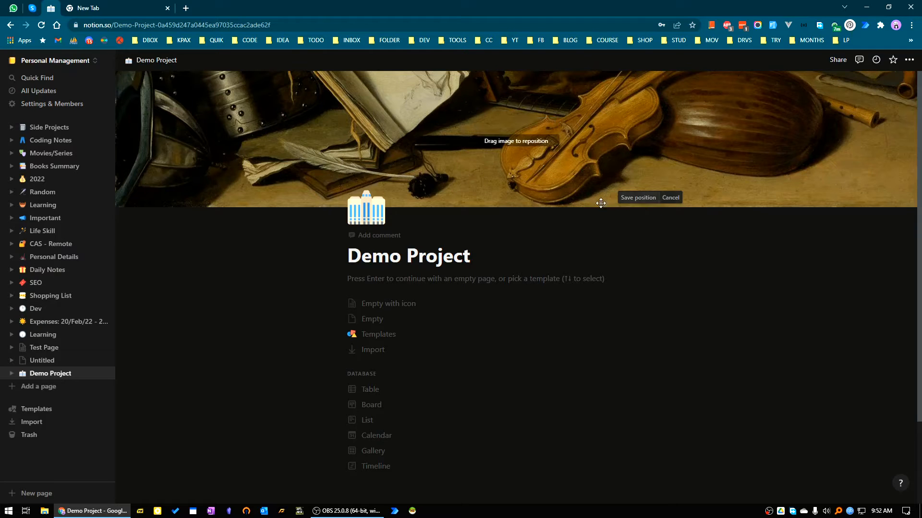
drag(639, 128, 577, 203)
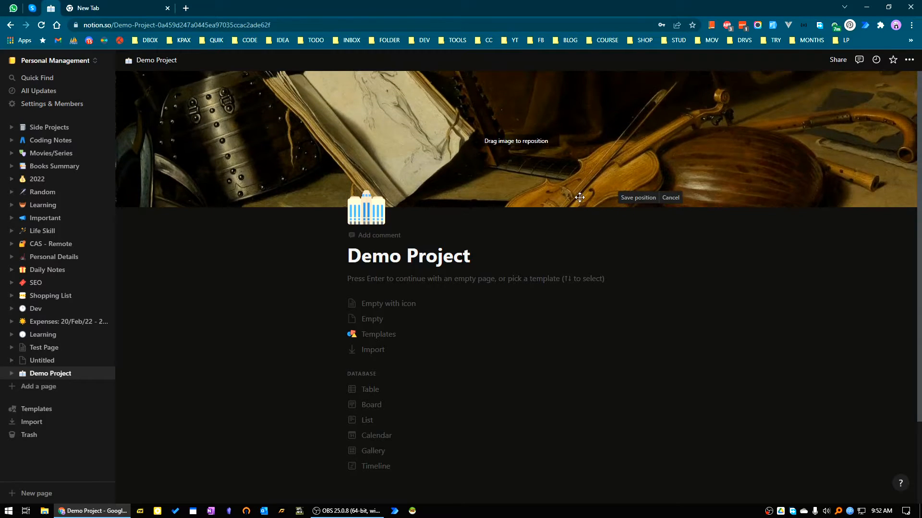
click(637, 198)
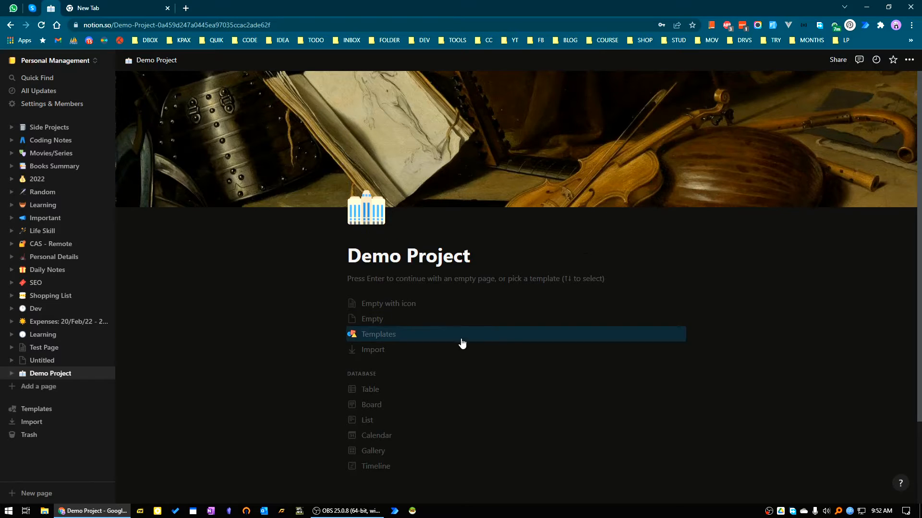
Step: Turn the page into a table database and rename its Name column to Issue name
scroll(480, 344, down, 2)
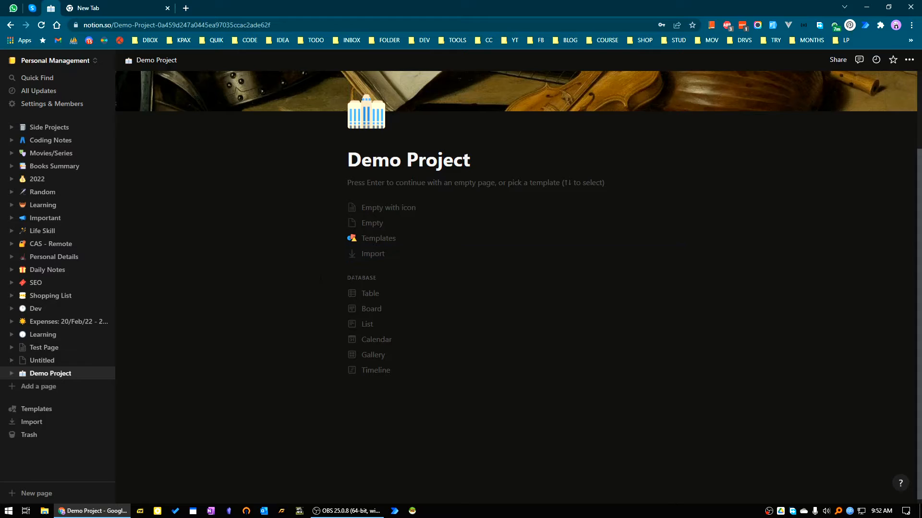
click(382, 301)
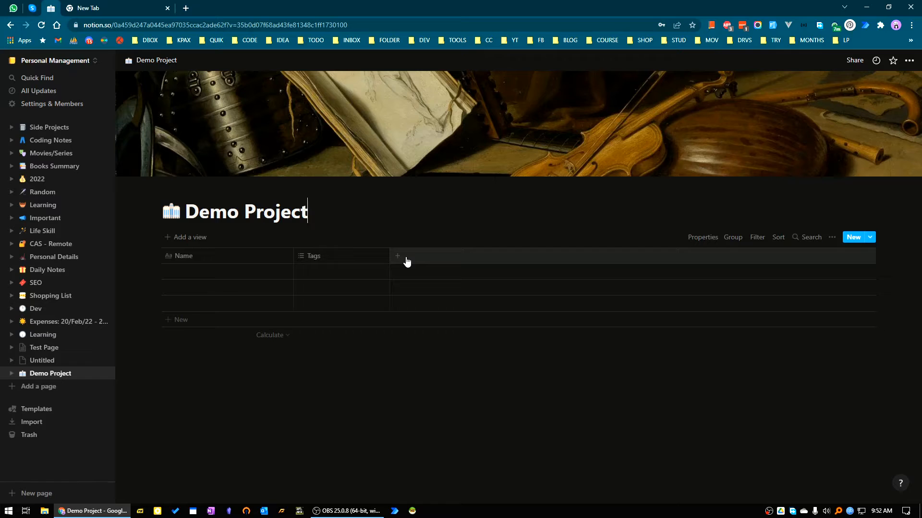
click(217, 258)
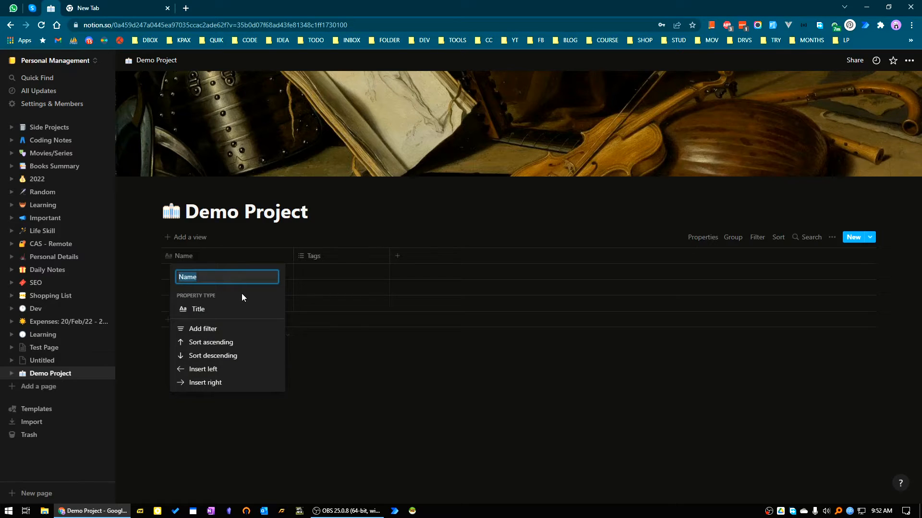
text(Issue name)
key(Return)
Step: Rename the Tags column to Issue Type and change its property type to Select
click(321, 257)
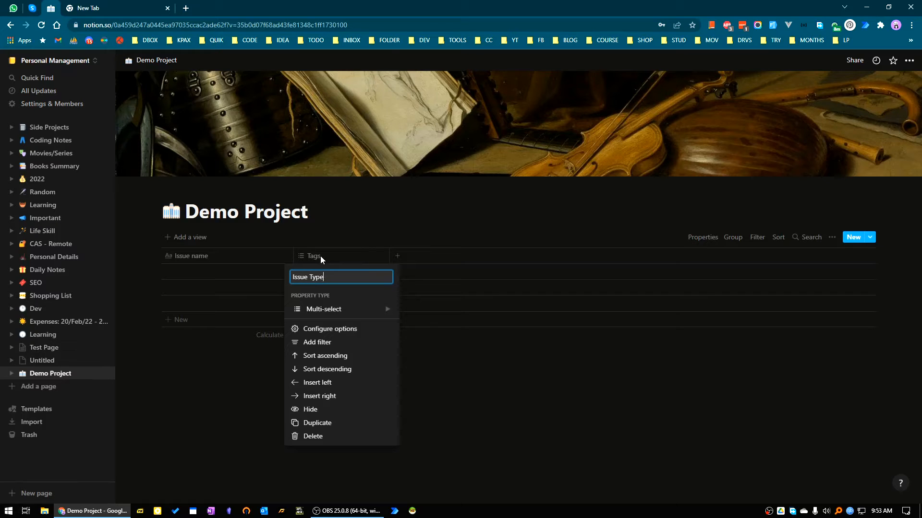
mouse_move(328, 316)
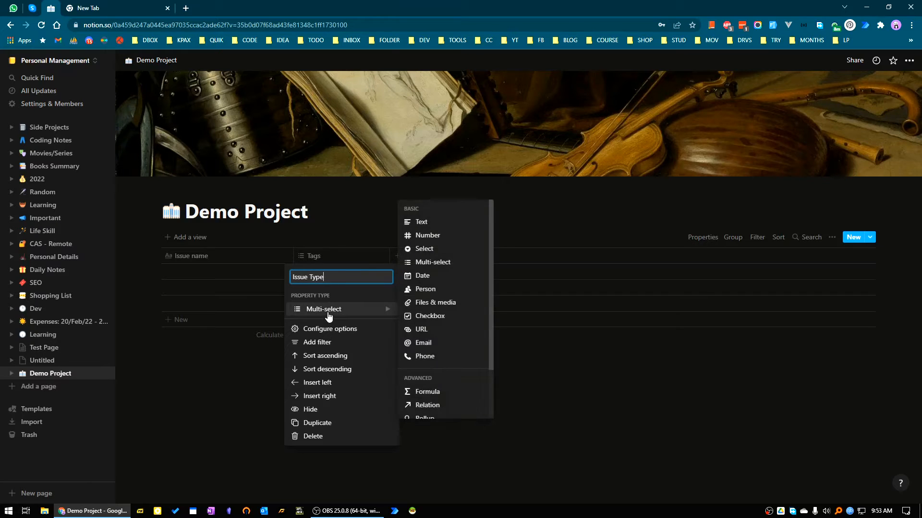
click(424, 248)
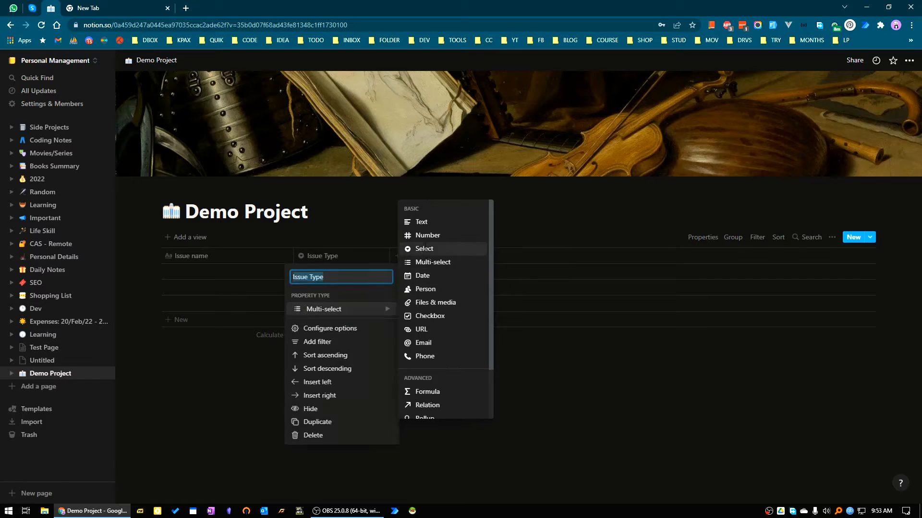
key(Escape)
click(332, 272)
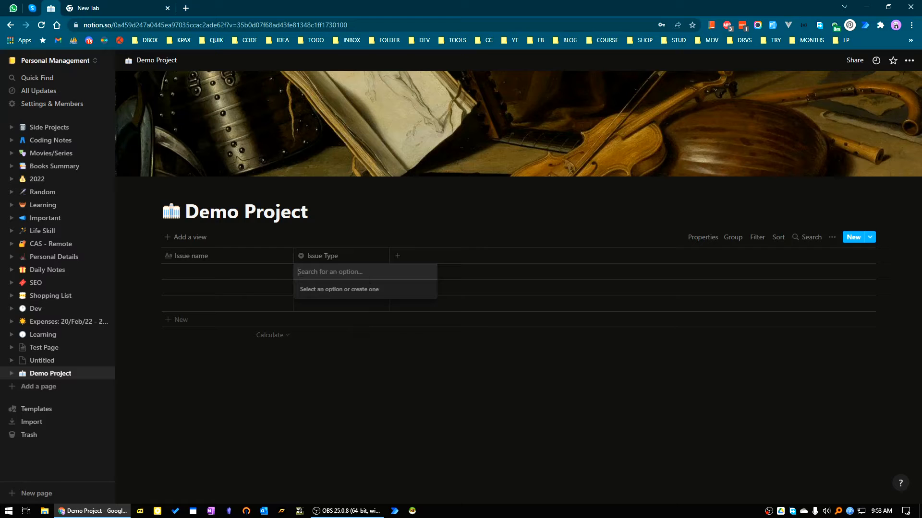
key(Escape)
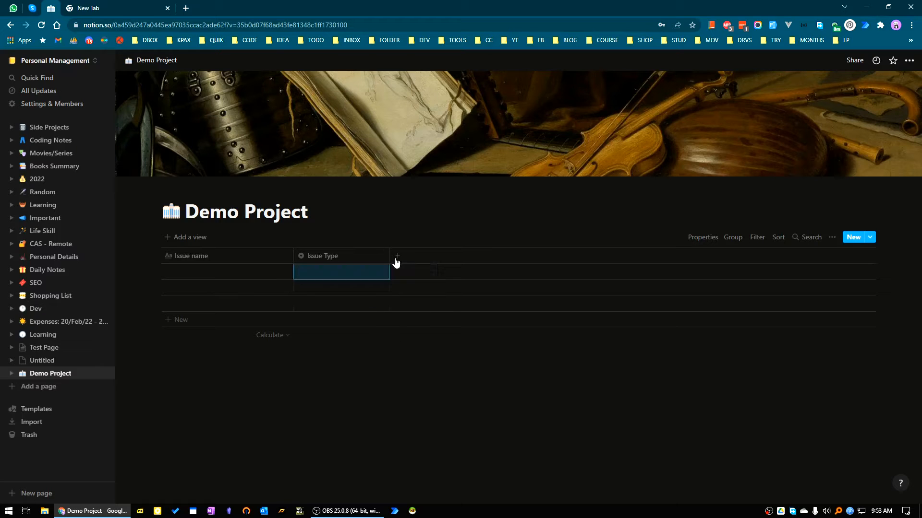
Step: Add a column named Issue Date with the Date property type
click(397, 258)
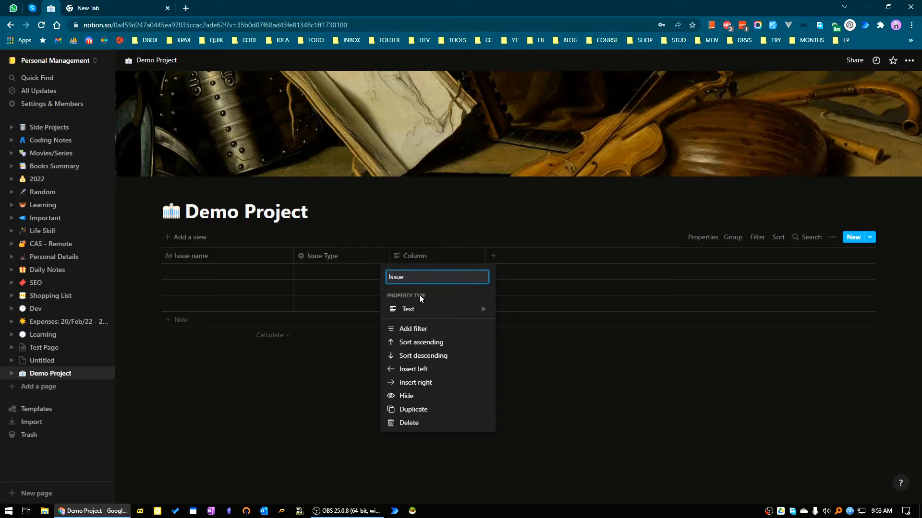
mouse_move(416, 309)
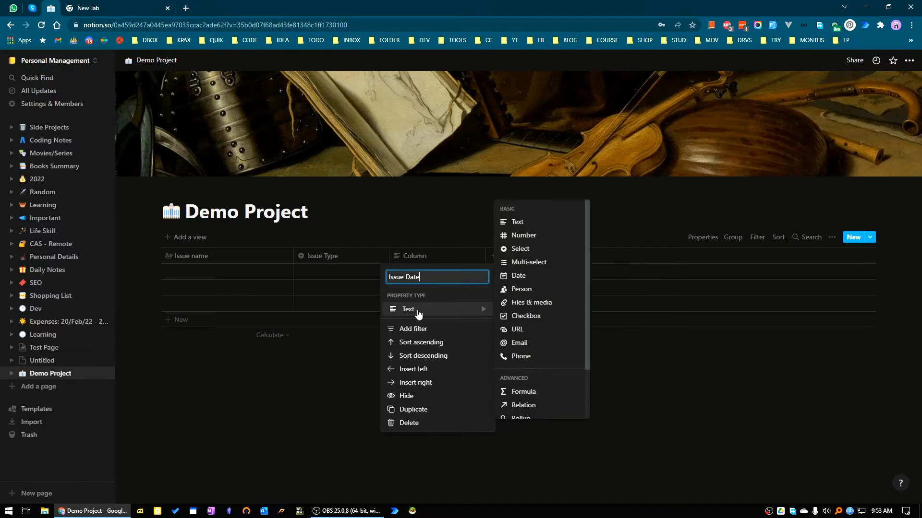
text(Issue Date)
click(517, 281)
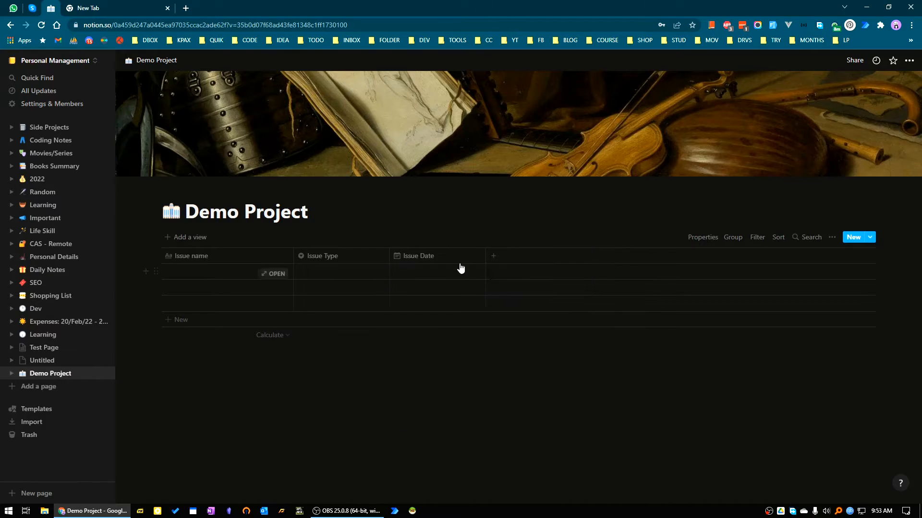
Step: Add a column named Status with the Select property type
click(494, 260)
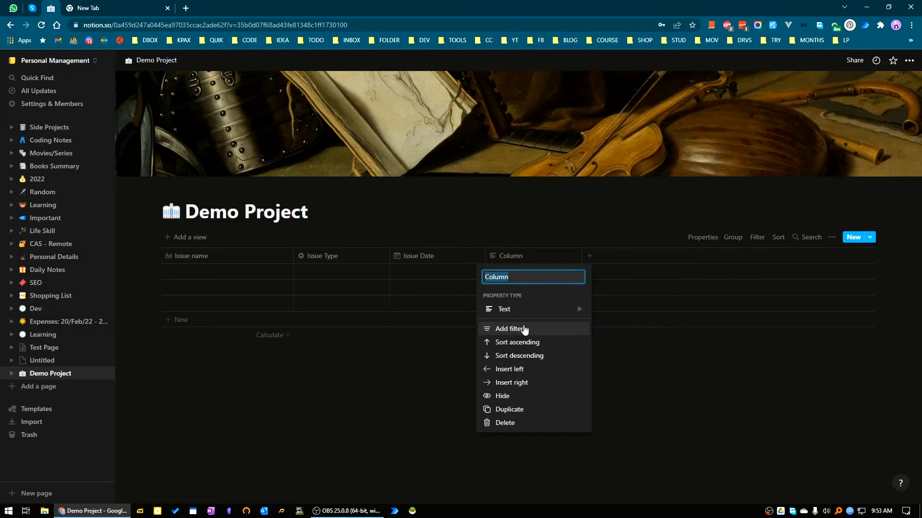
text(Status)
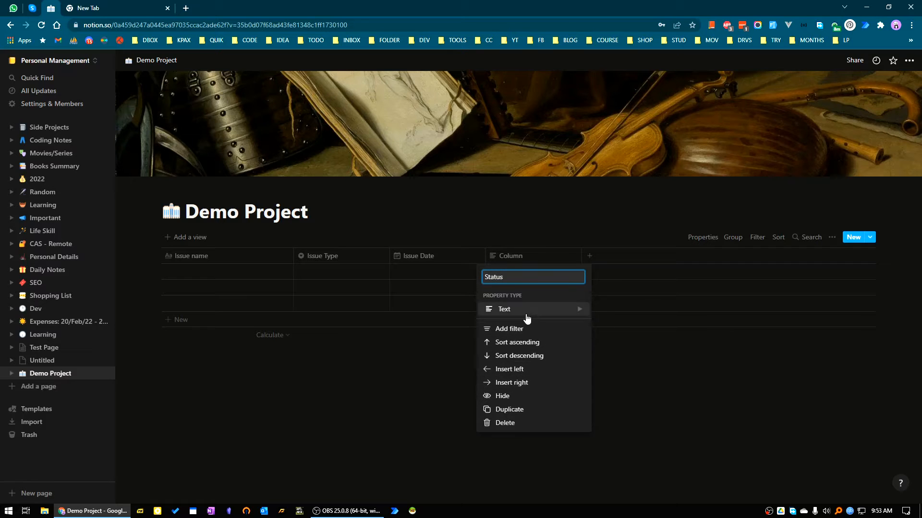
mouse_move(553, 314)
click(619, 249)
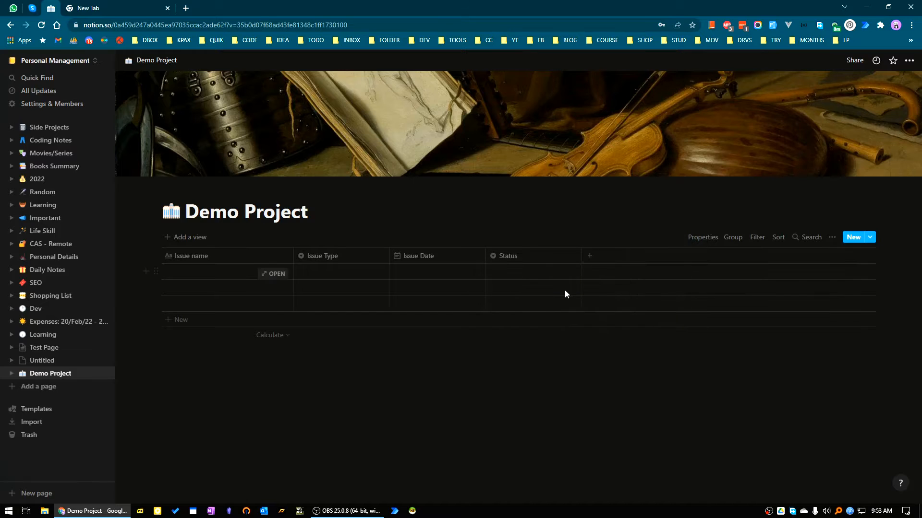
Step: Add a column named Assigned to with the Multi-select property type
click(589, 256)
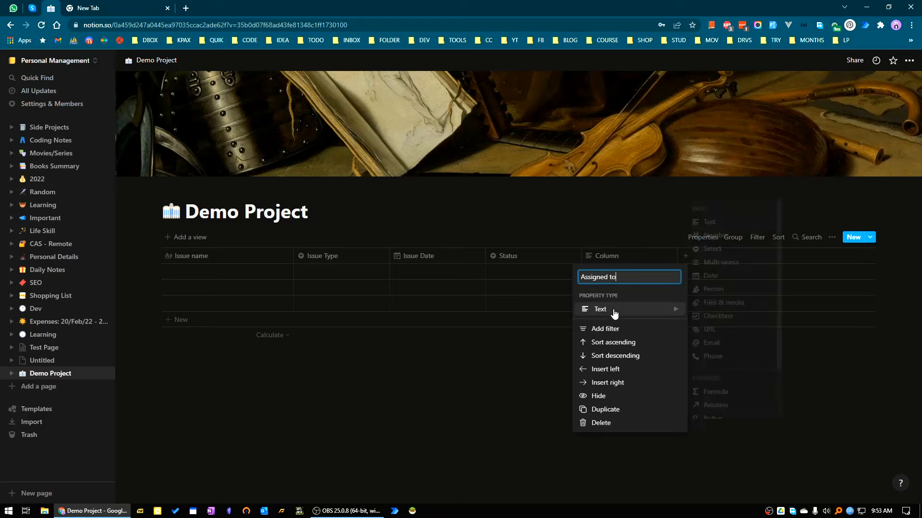
click(619, 309)
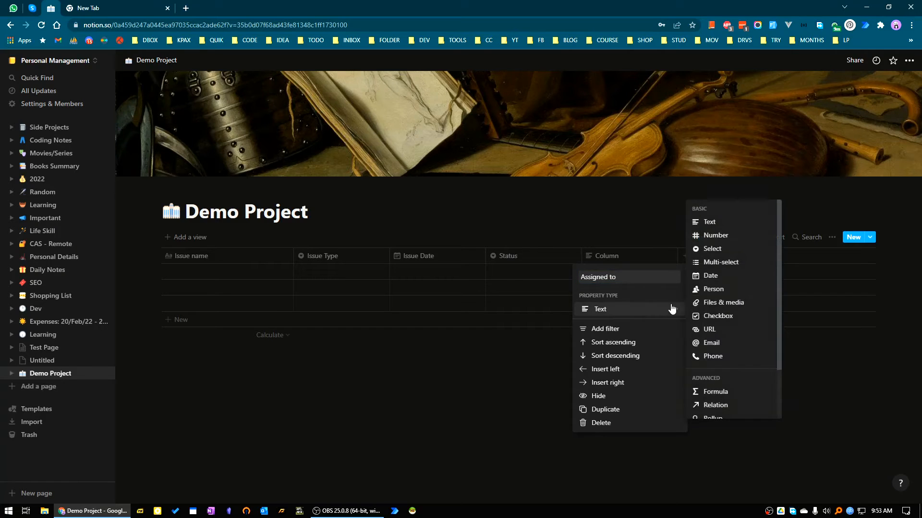
click(720, 263)
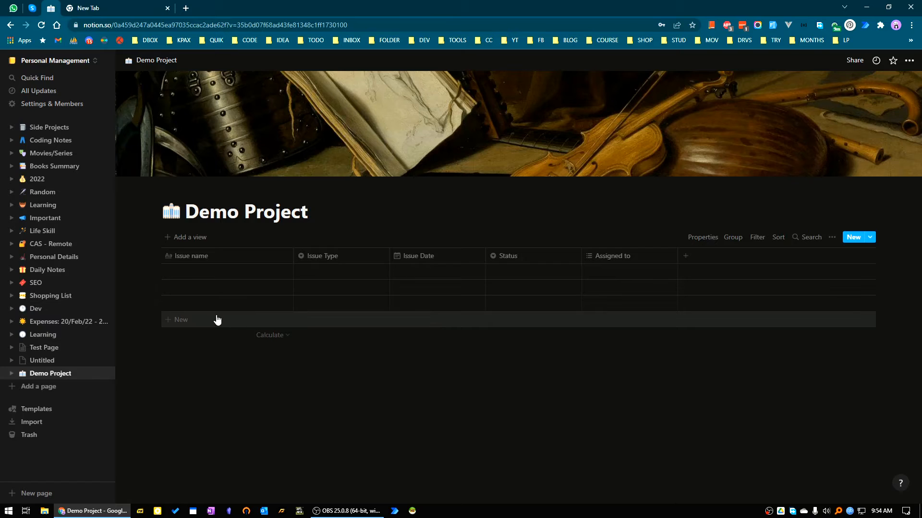
Step: Name the first row's issue "Call to Action button is not working" and create the option Design as its Issue Type
click(202, 272)
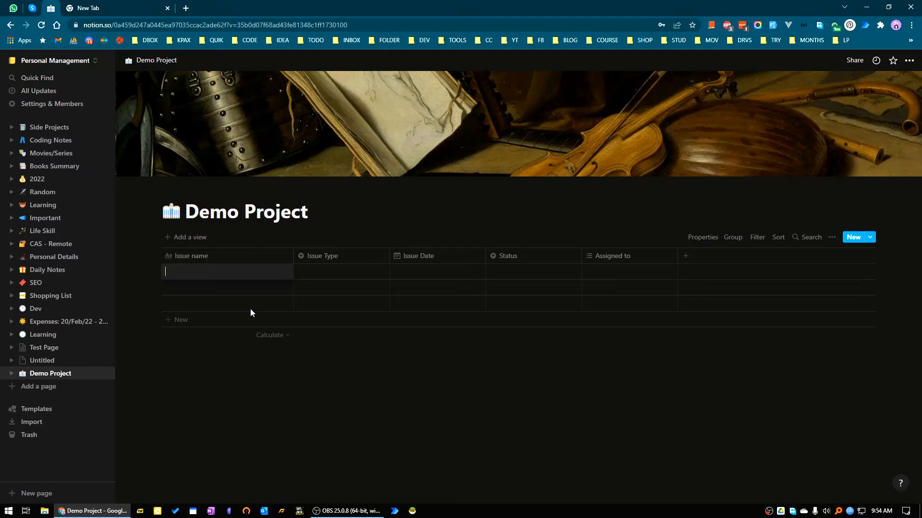
text(Call to Action button is not working)
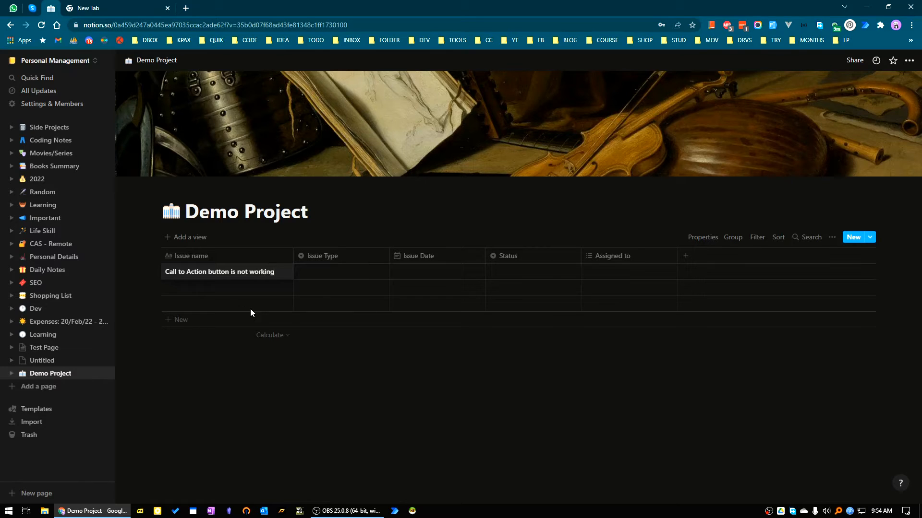
click(323, 274)
click(327, 272)
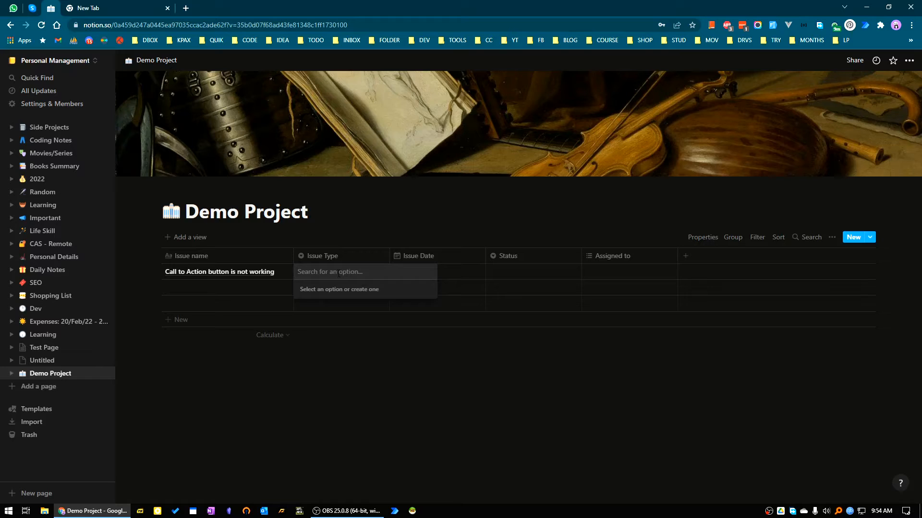
text(Design)
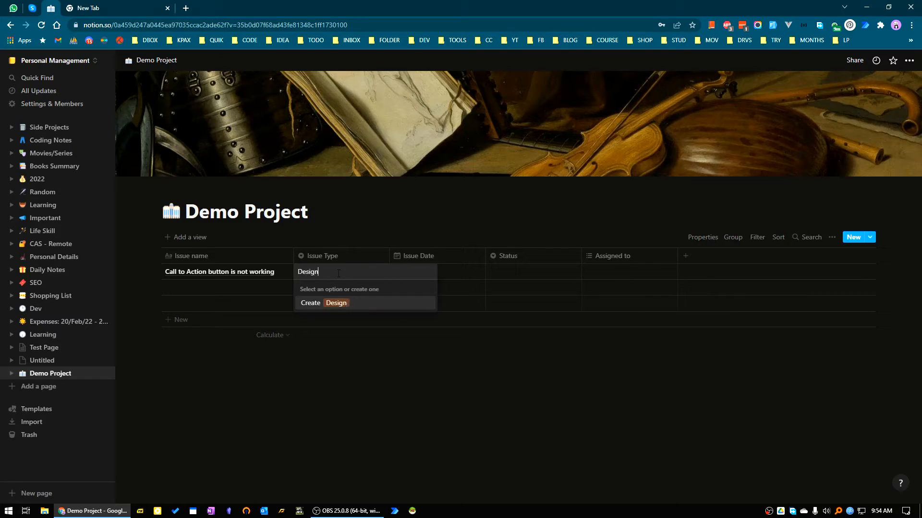
key(Return)
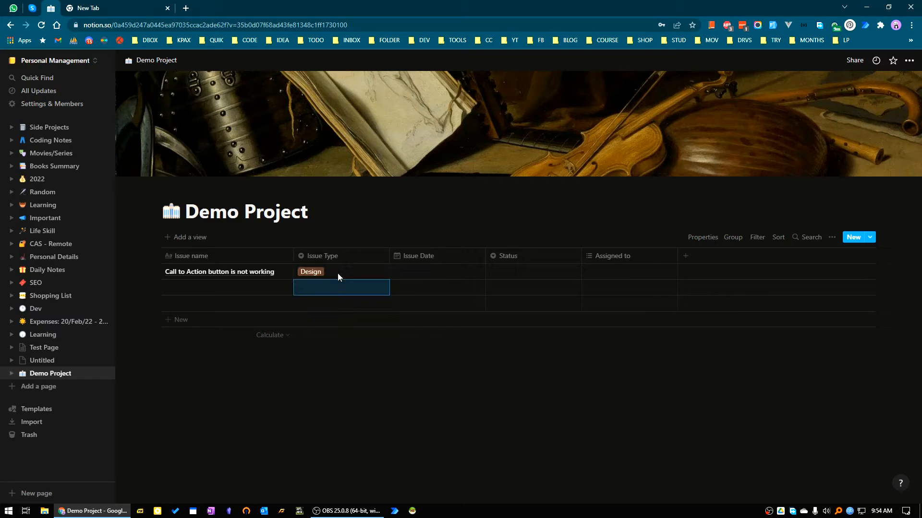
Step: Set the Issue Date of the Call to Action issue to February 25, 2022
click(417, 272)
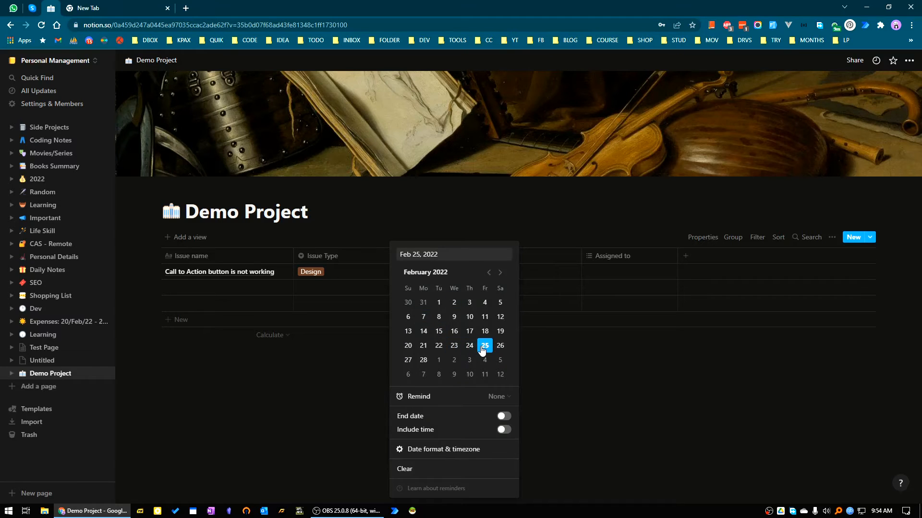
click(561, 376)
click(500, 272)
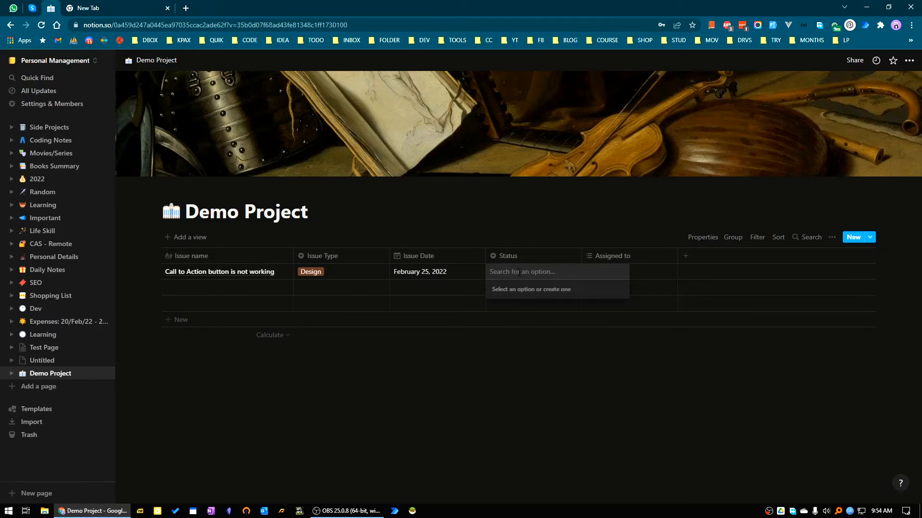
text(Pendin)
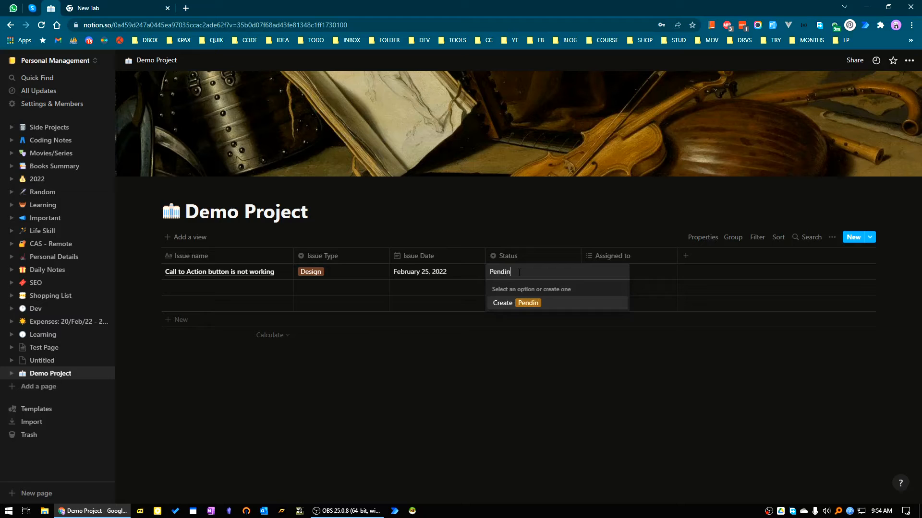
text(g)
key(Escape)
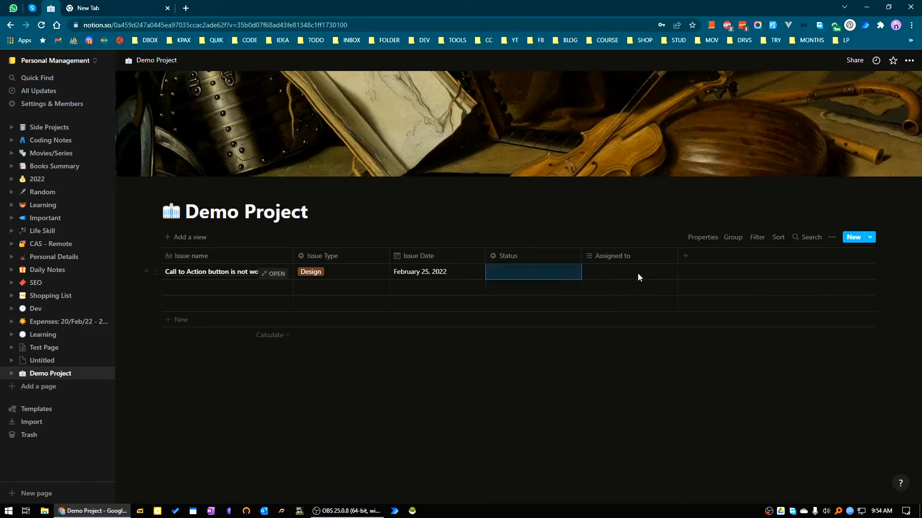
Step: Create the Status option Pending for the Call to Action issue and create an Assigned to option with the assignee's first name
click(515, 270)
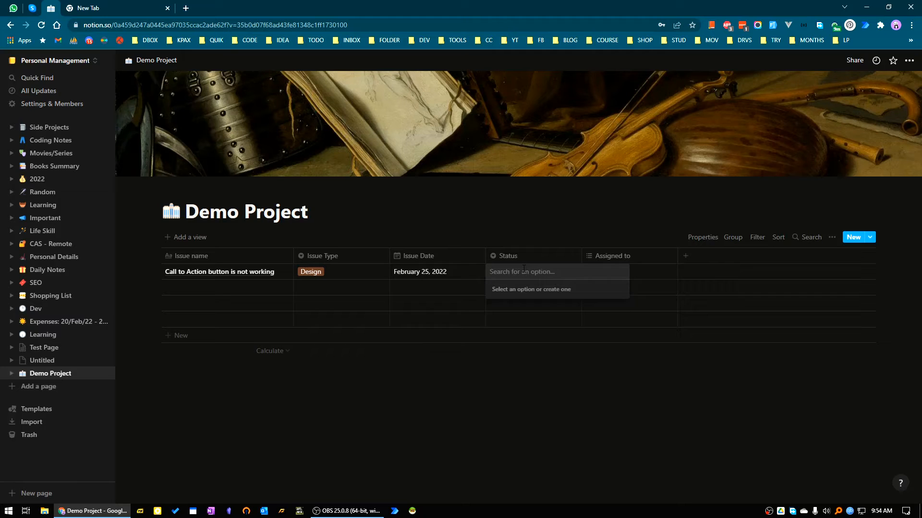
text(Pending)
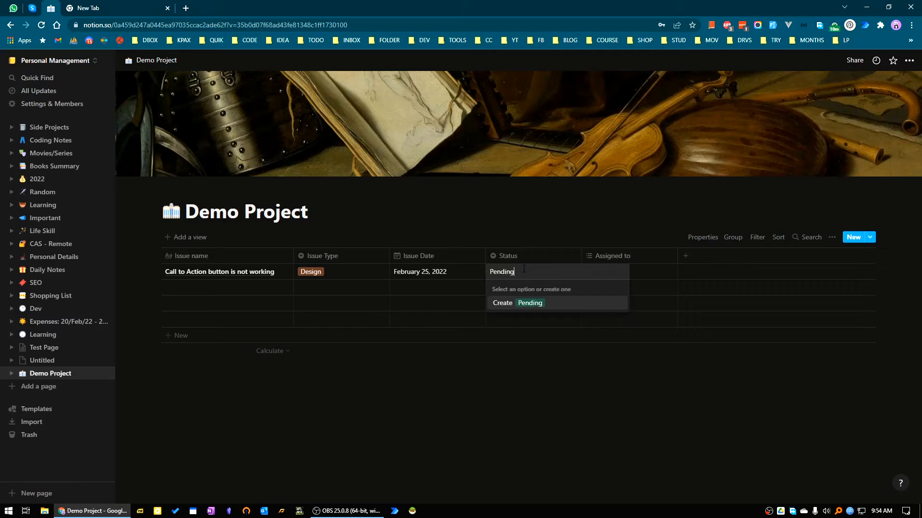
key(Return)
click(600, 273)
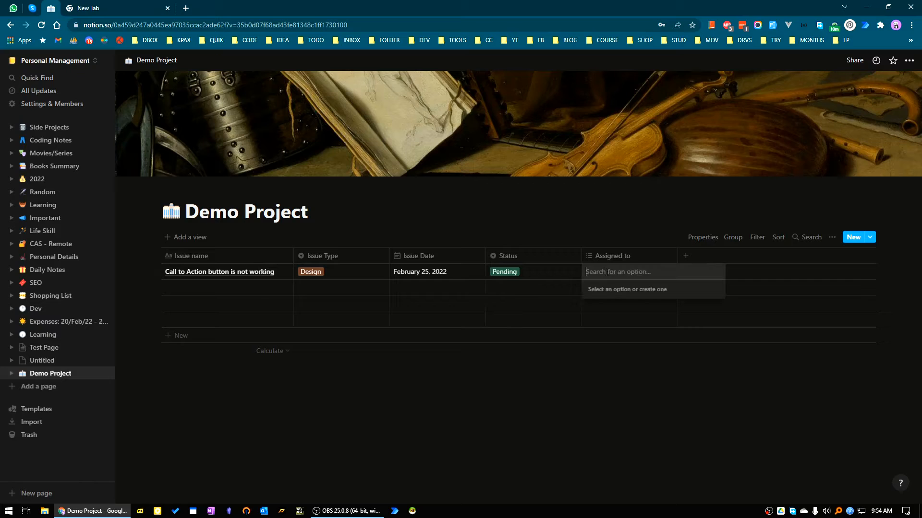
text(Ripon)
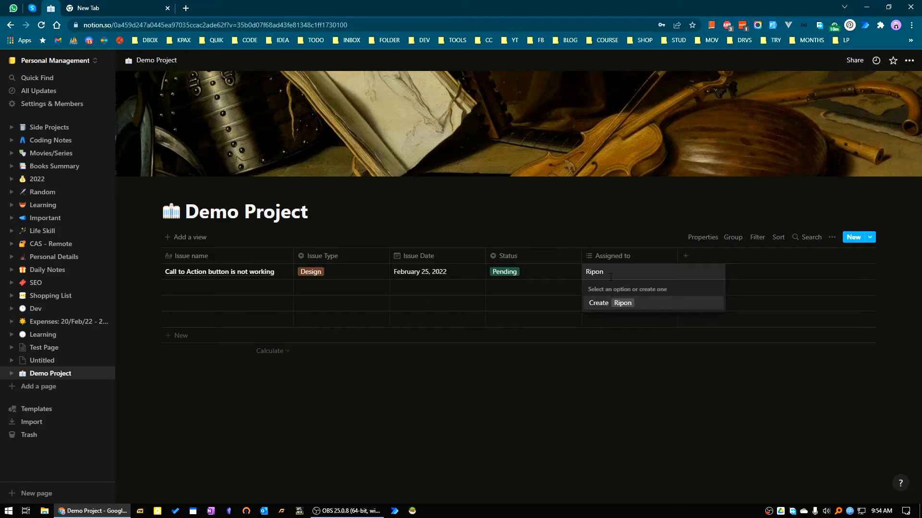
key(Return)
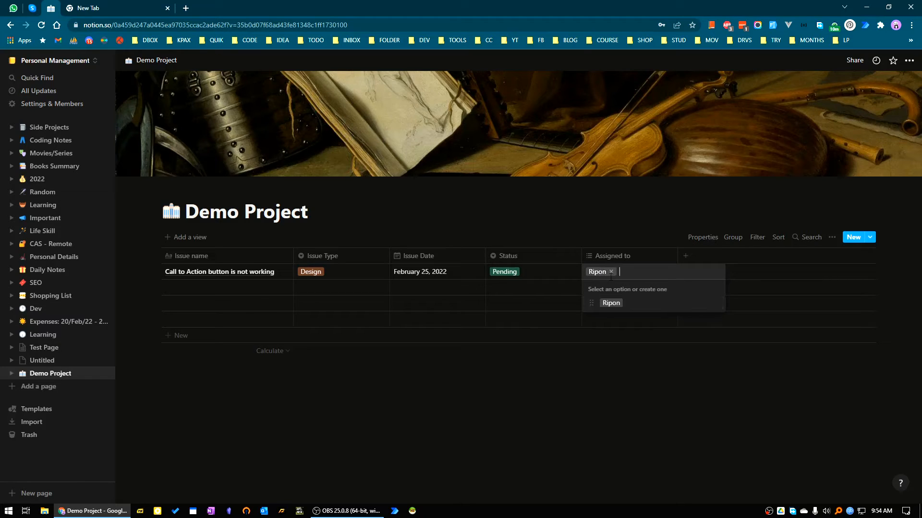
key(Escape)
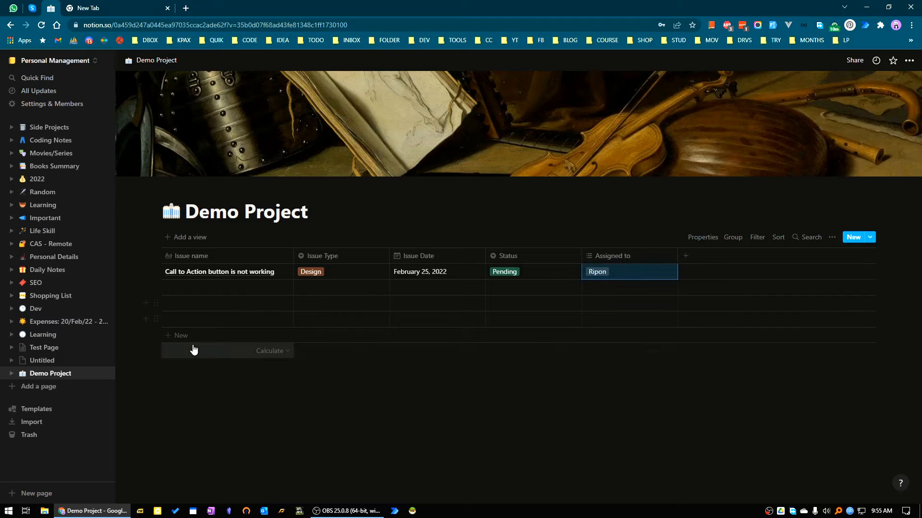
Step: Name the second row's issue "Contact Us Details is Wrong" and create the option Data as its Issue Type
click(201, 289)
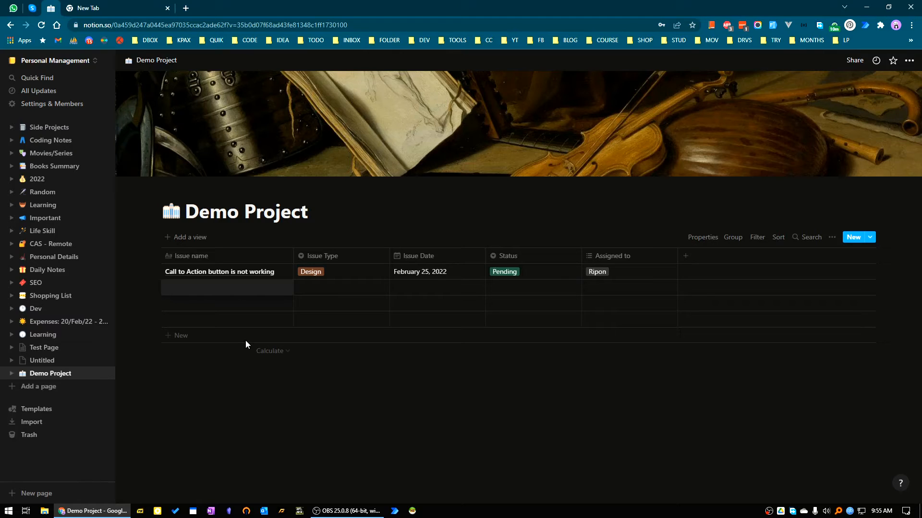
text(Contact Us Details is Wrong)
click(316, 287)
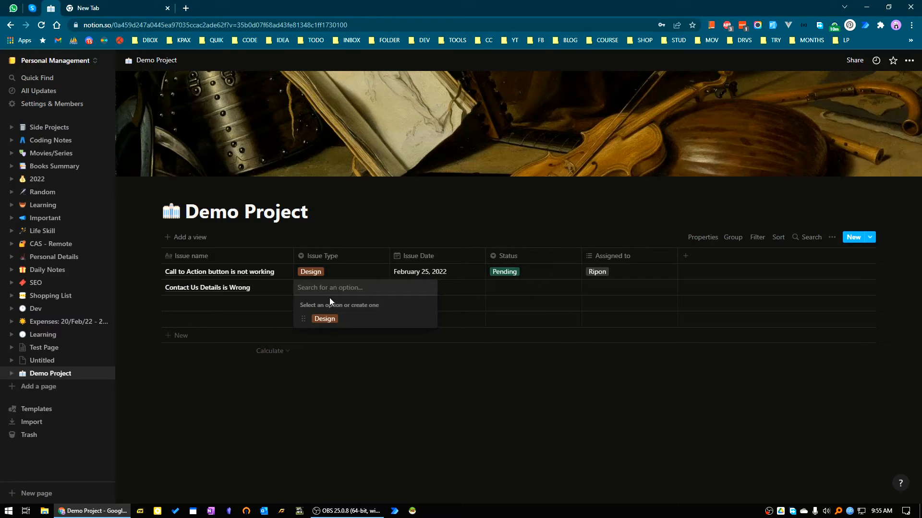
text(Data)
key(Return)
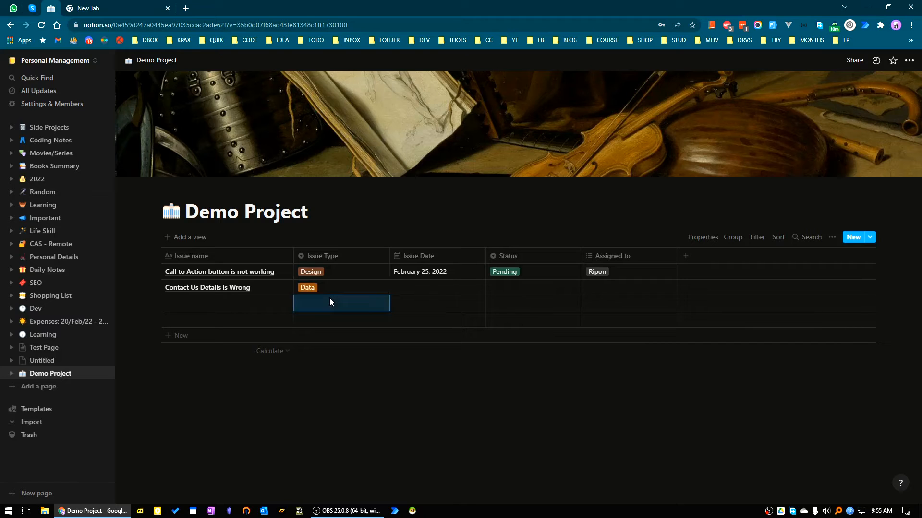
Step: Set the Contact Us issue's date to February 24, 2022 and its Status to Pending
click(409, 289)
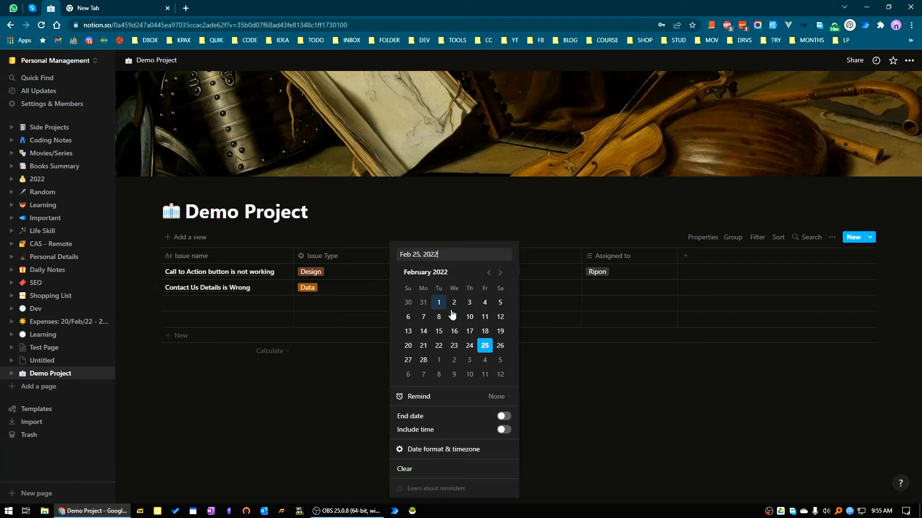
click(470, 346)
key(Escape)
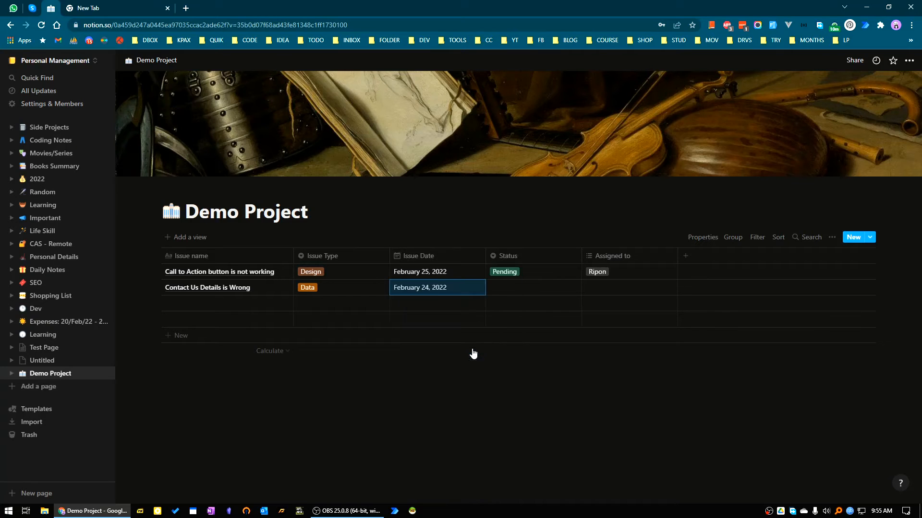
click(504, 287)
click(512, 318)
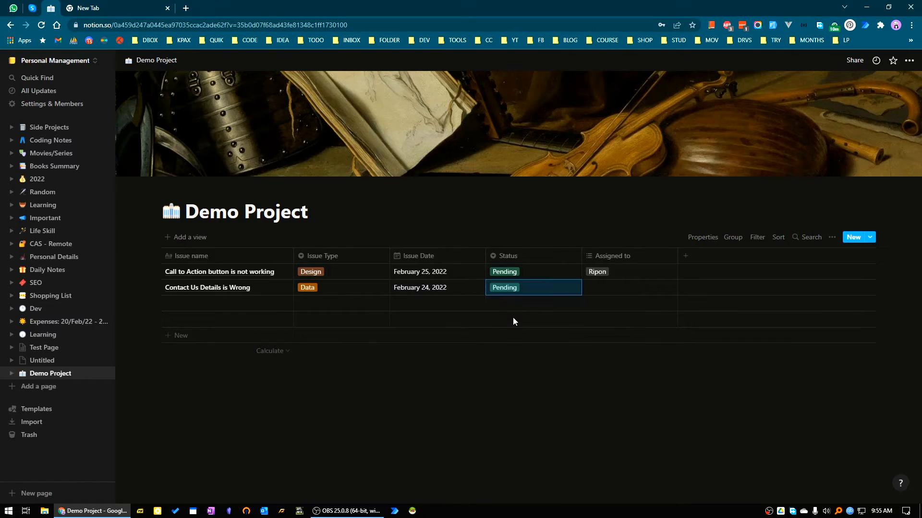
Step: Assign the Contact Us issue to a second person by creating a new Assigned to option with their first name
click(603, 287)
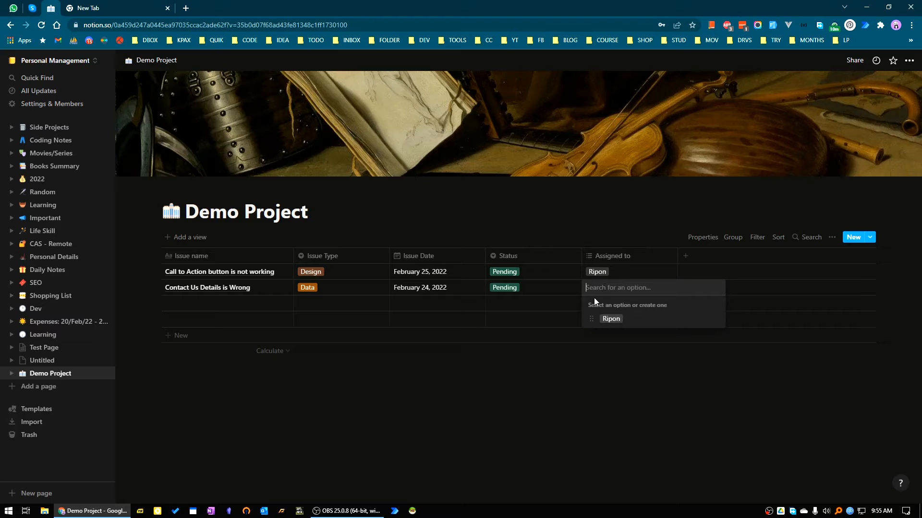
text(John)
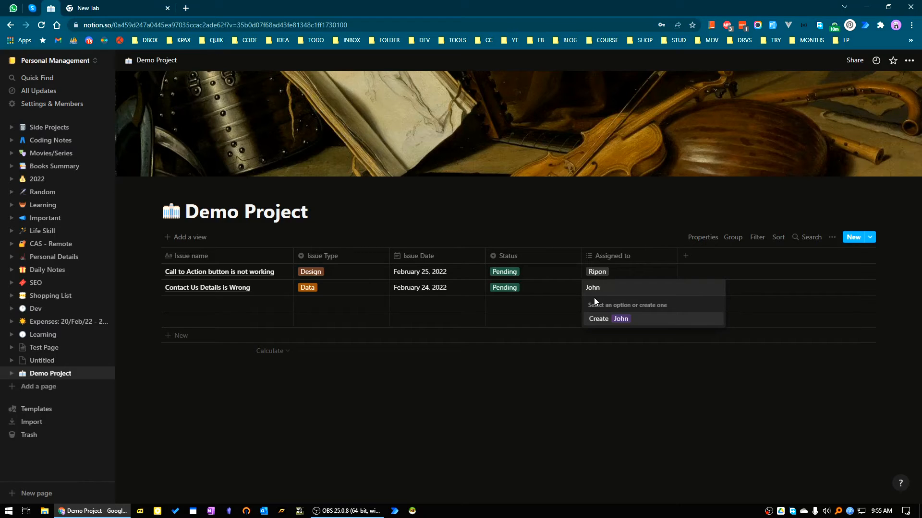
key(Return)
key(Escape)
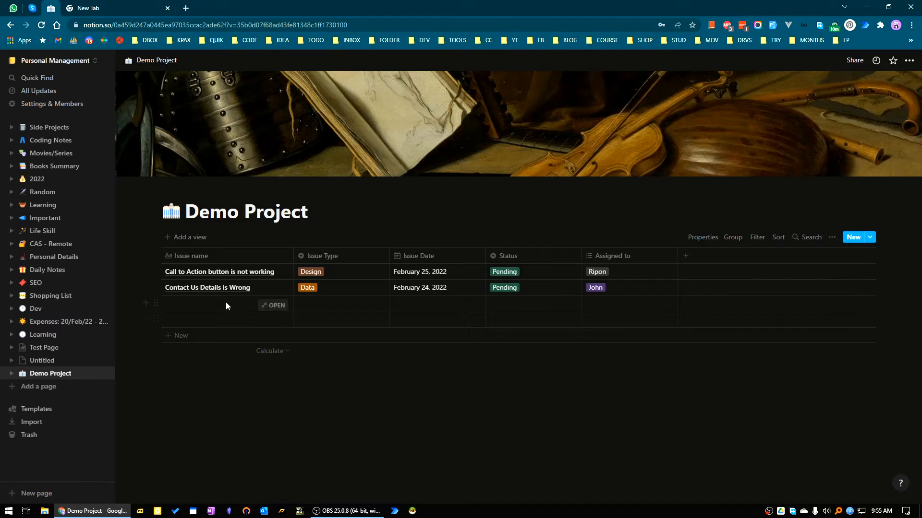
Step: Name the third row's issue "Data Export Not Working" and set its Issue Type to Data
click(210, 304)
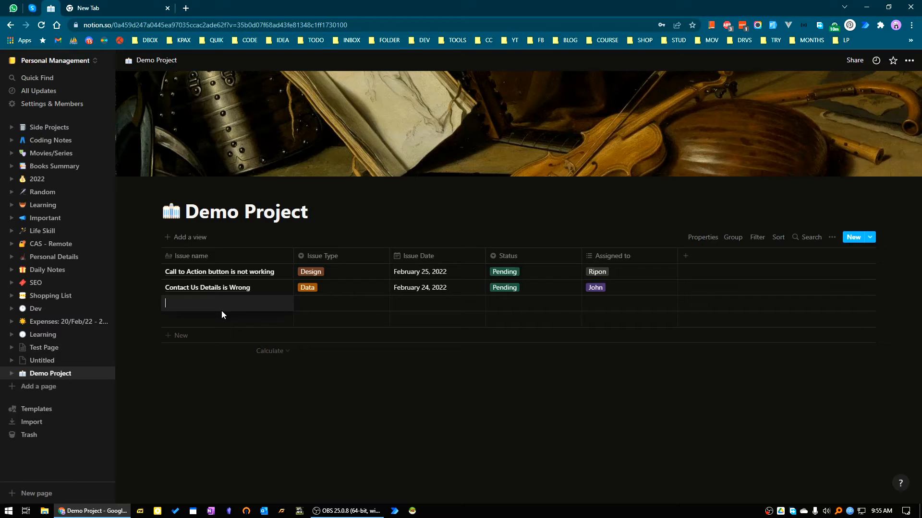
text(Data Export Not Working)
click(315, 307)
click(321, 348)
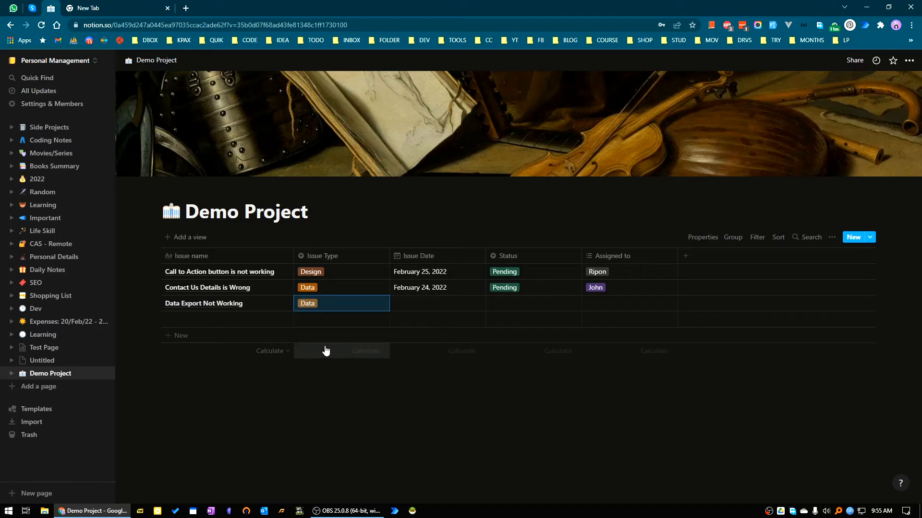
Step: Set the Data Export issue's date to February 25, 2022 and create the option Work In Progress as its Status
click(419, 302)
click(484, 345)
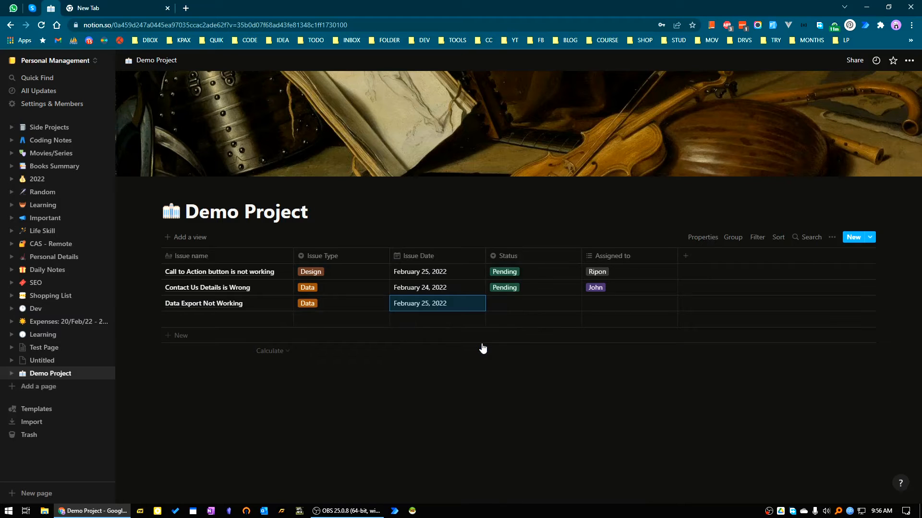
click(500, 309)
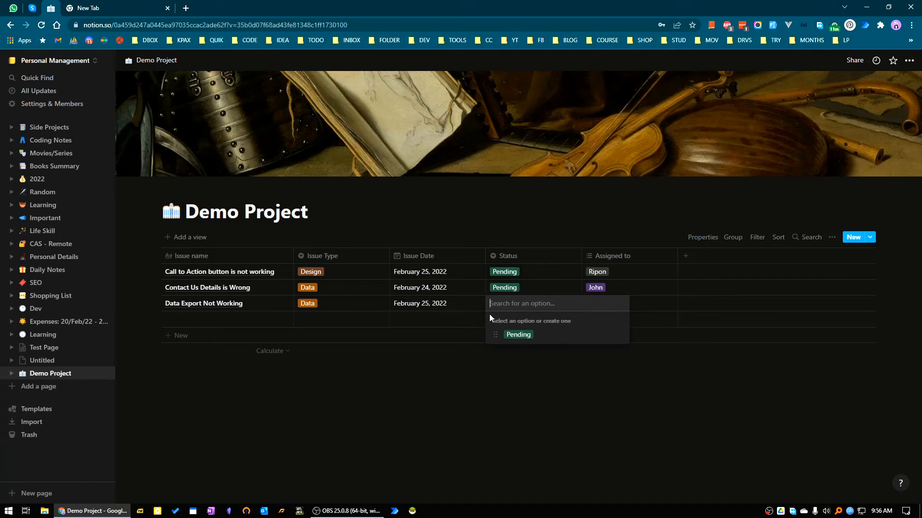
text(Work I)
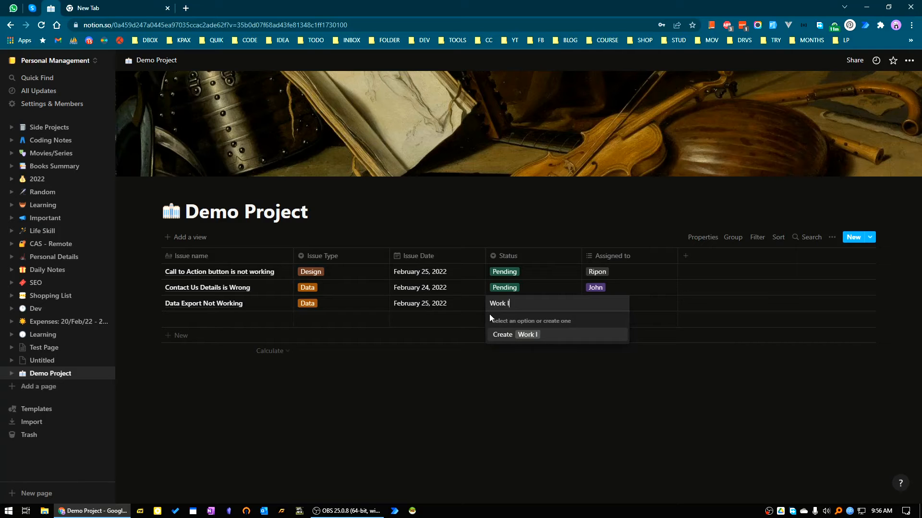
text(n Progress)
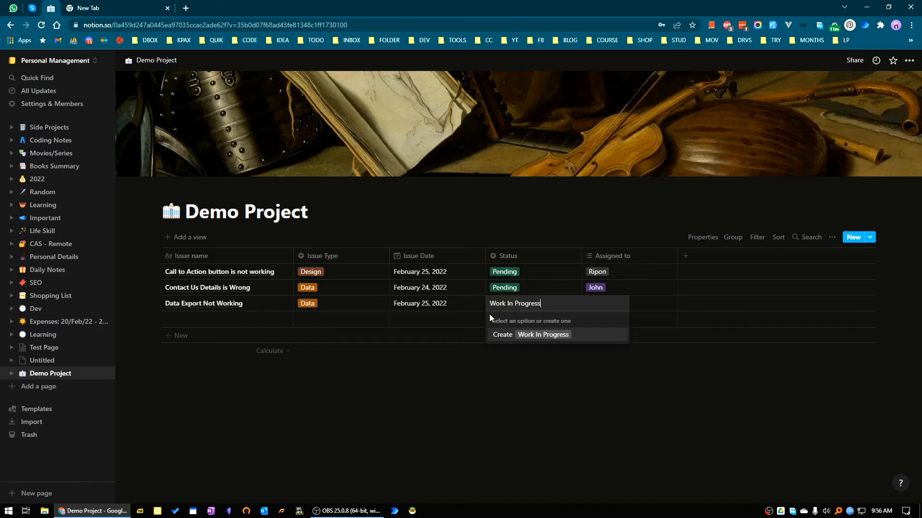
key(Return)
Step: Assign the Data Export issue to both existing assignees
click(600, 305)
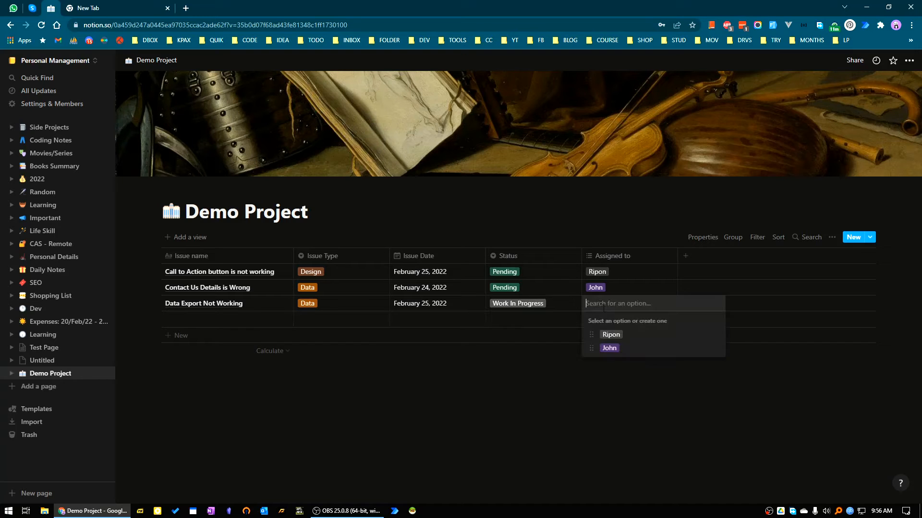
text(Ri)
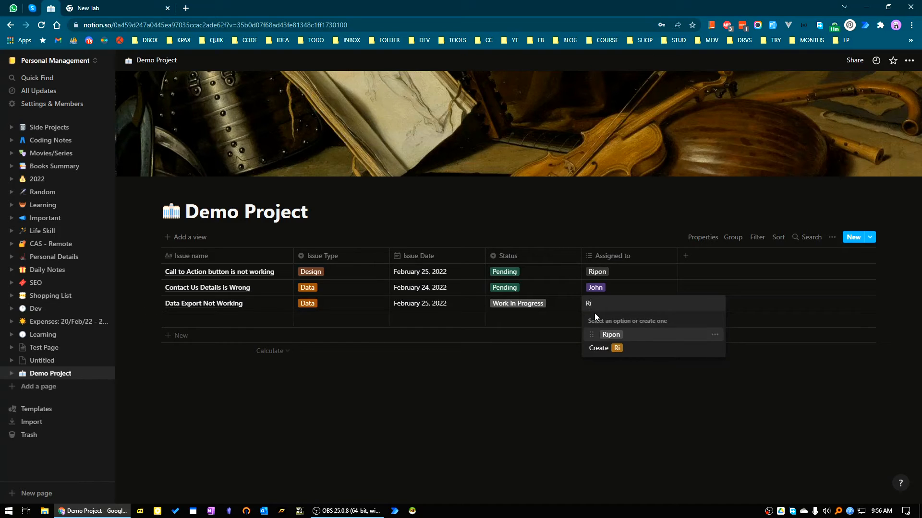
click(603, 334)
text(John)
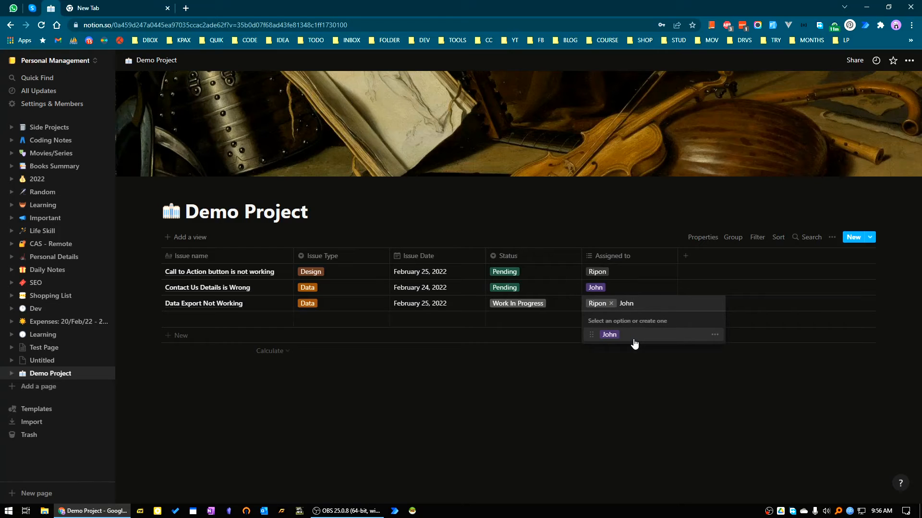
click(634, 340)
key(Escape)
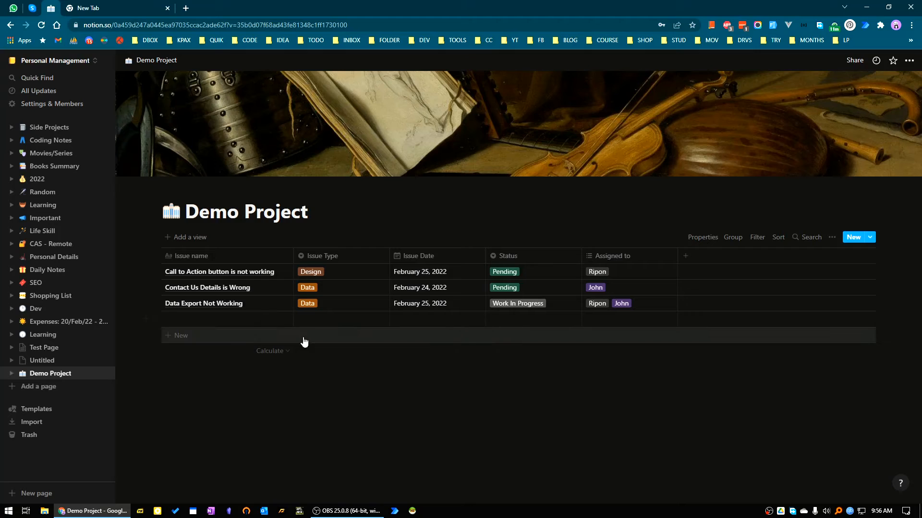
Step: Name the fourth row's issue "Profile Picture Not Showing" and set its Issue Type to Design
click(224, 323)
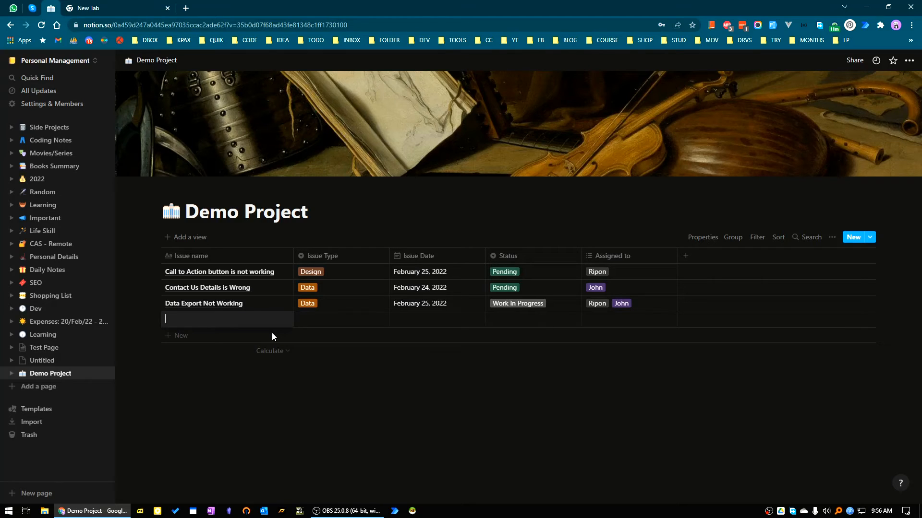
text(Profile  Picture Not Showing)
click(331, 321)
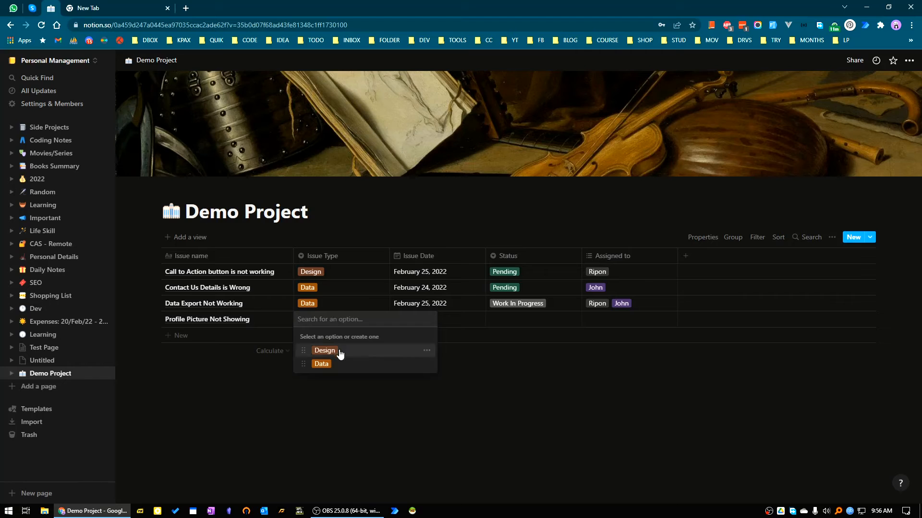
click(325, 350)
Step: Set the Profile Picture issue's date to February 22, 2022 and create the option Solved as its Status
click(417, 319)
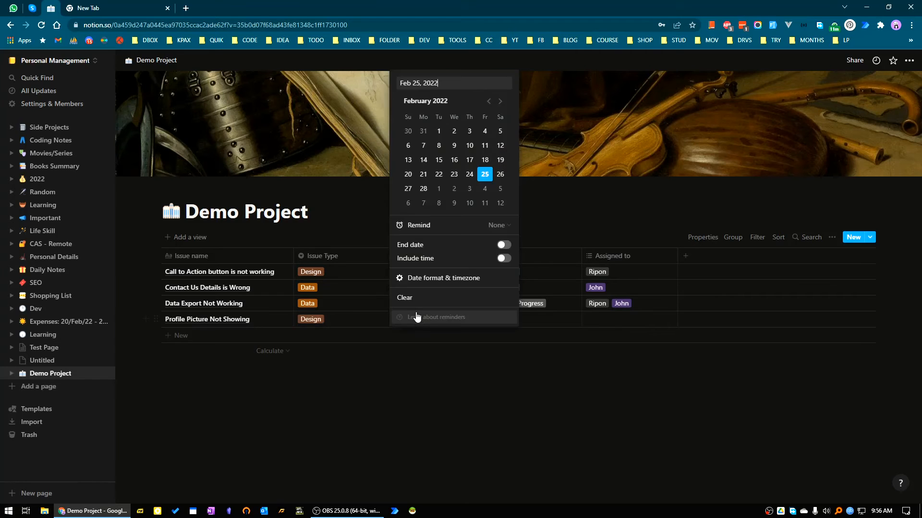
click(439, 174)
click(508, 321)
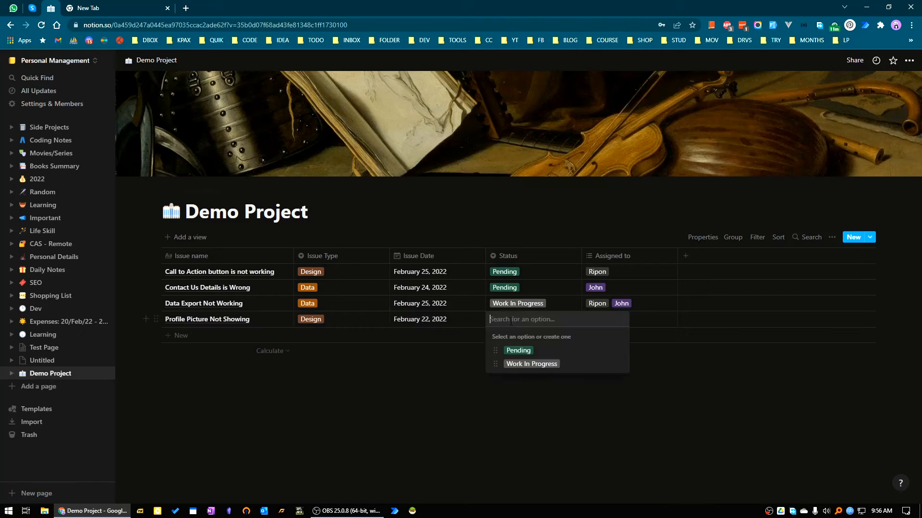
text(Solved)
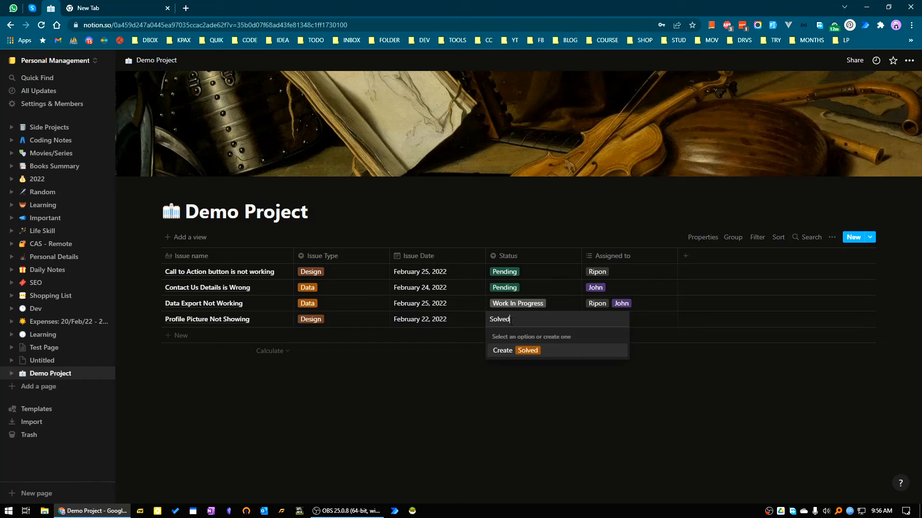
key(Return)
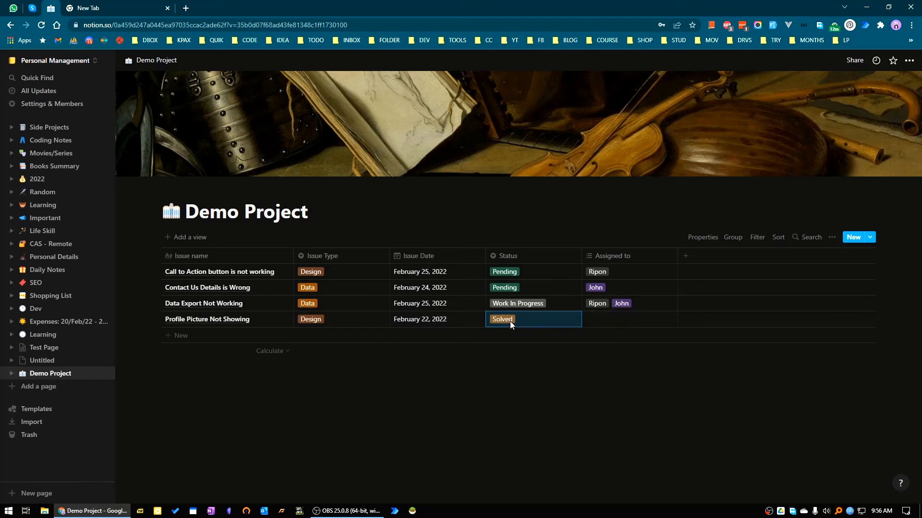
Step: Assign the Profile Picture Not Showing issue to the second of the existing assignees
click(610, 320)
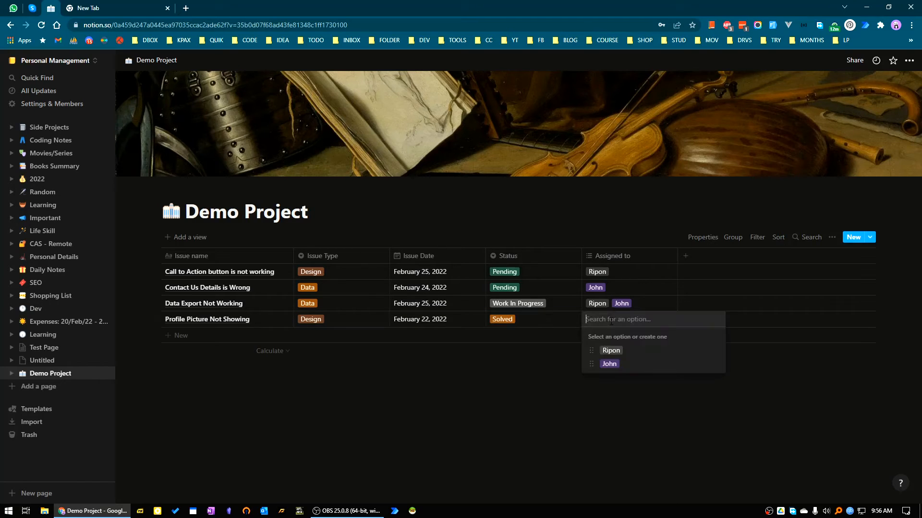
text(John)
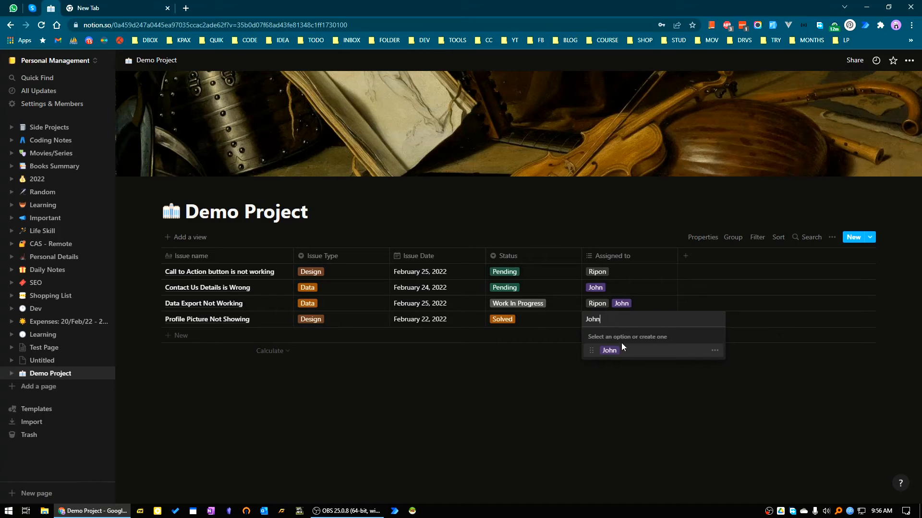
click(622, 348)
key(Escape)
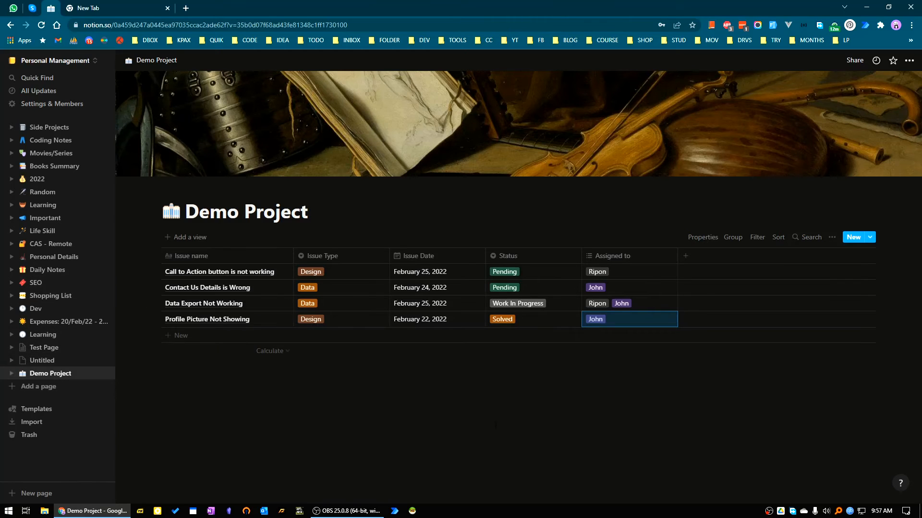
Step: Add a Board view to the Demo Project database and review which properties its cards show
click(193, 240)
click(192, 238)
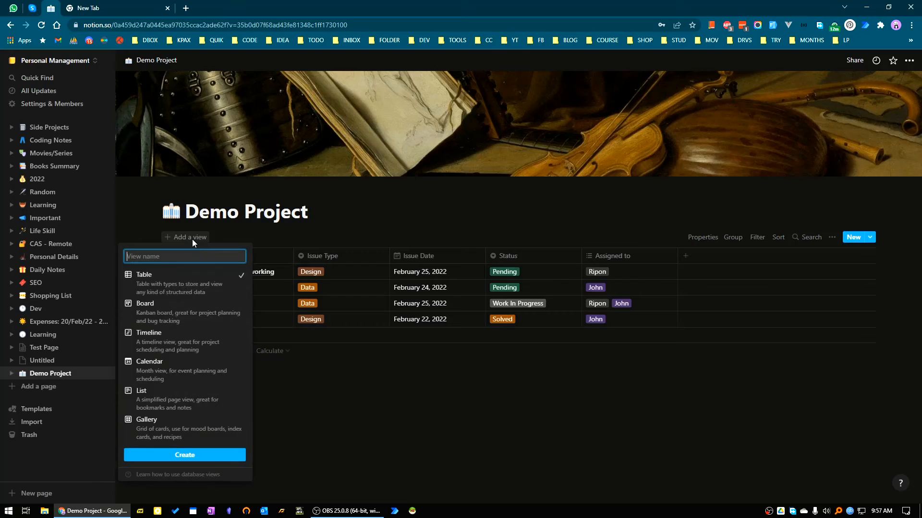
click(187, 317)
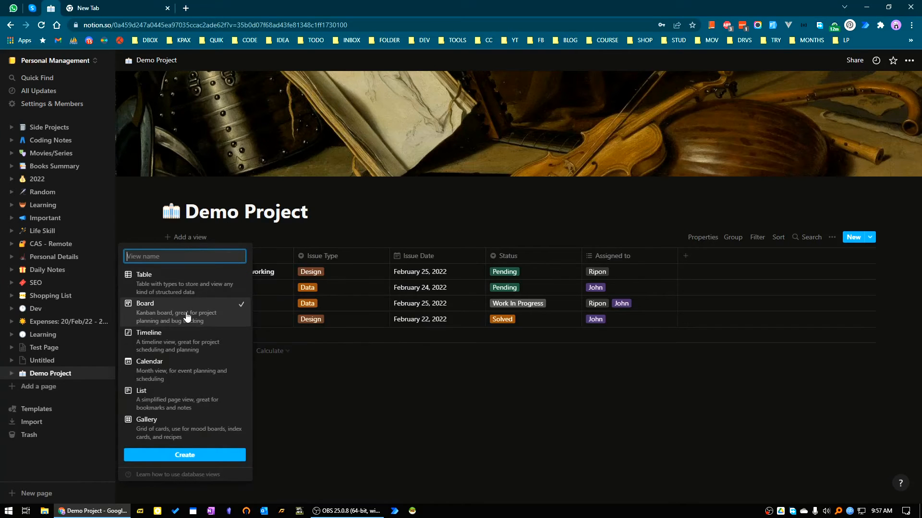
click(191, 455)
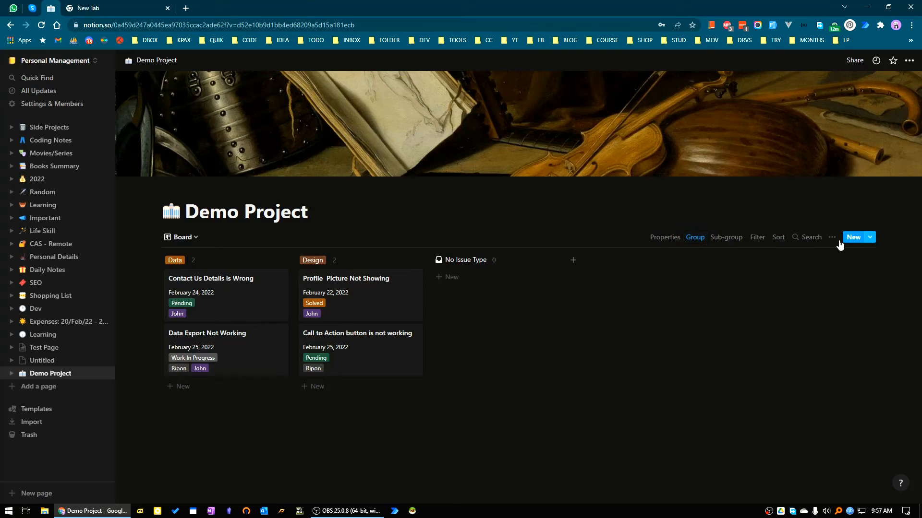
click(663, 237)
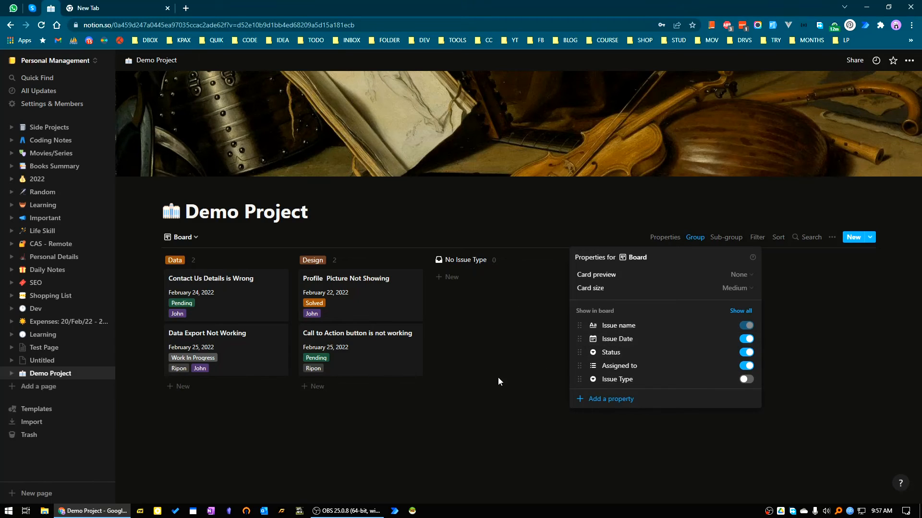
click(454, 401)
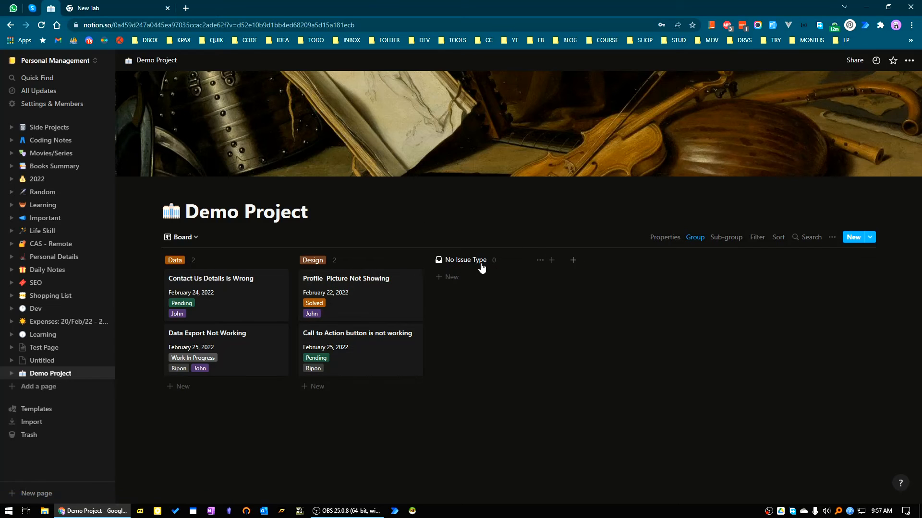
Step: Add a board group named Dev and move the Profile Picture Not Showing card into it
mouse_move(473, 265)
click(574, 260)
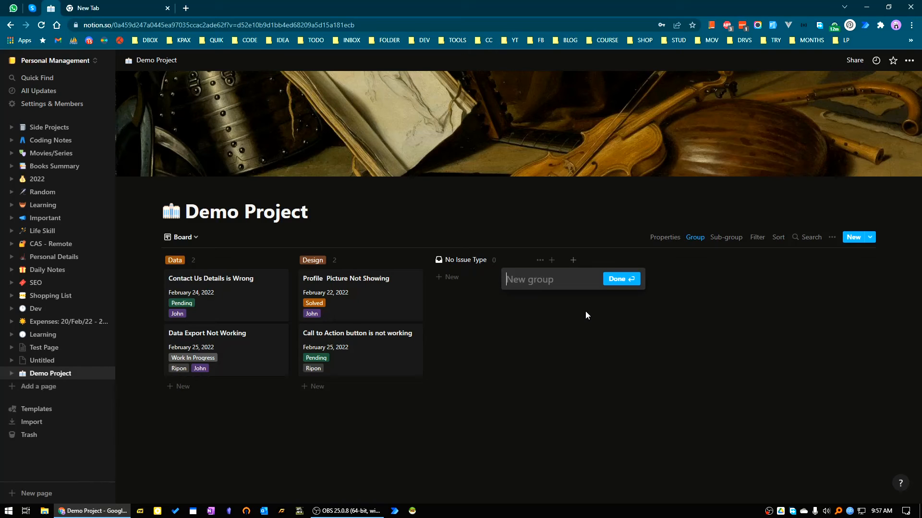
text(Dev)
key(Return)
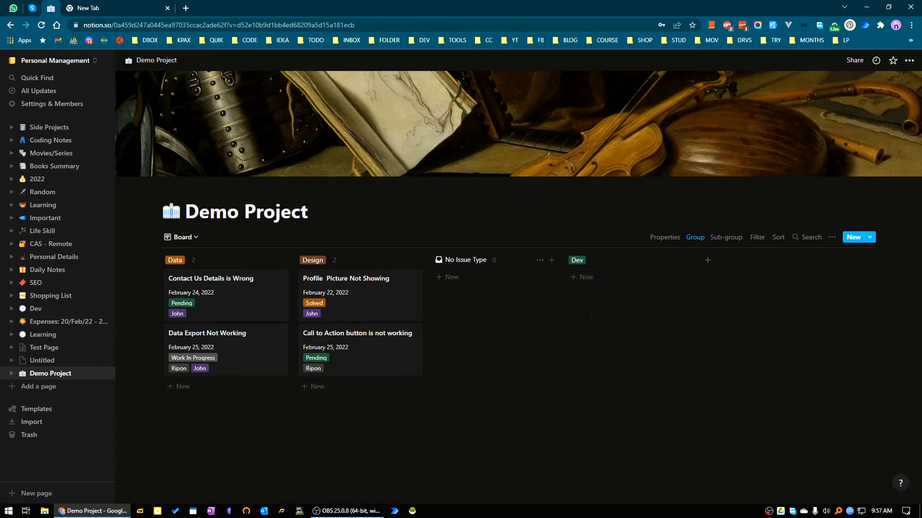
drag(353, 281, 601, 283)
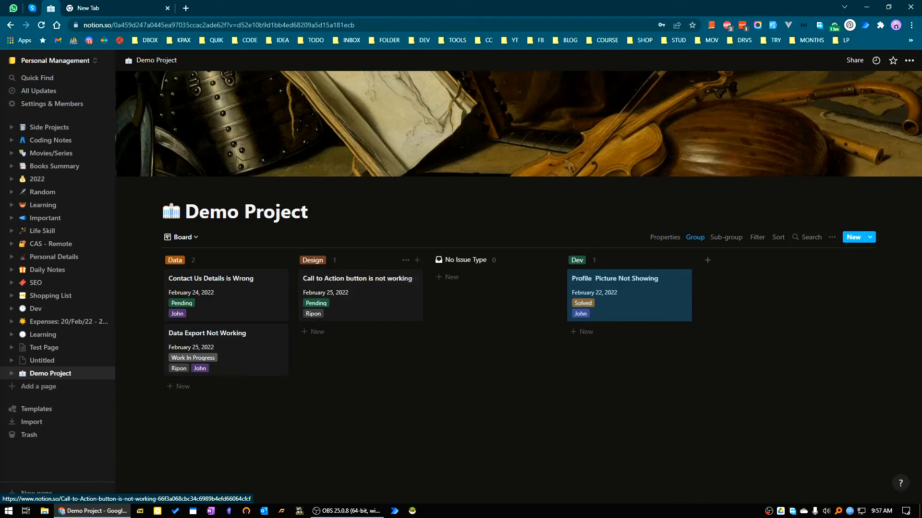
Step: Switch the database back to the Table view and check the list of available views
click(190, 239)
click(187, 280)
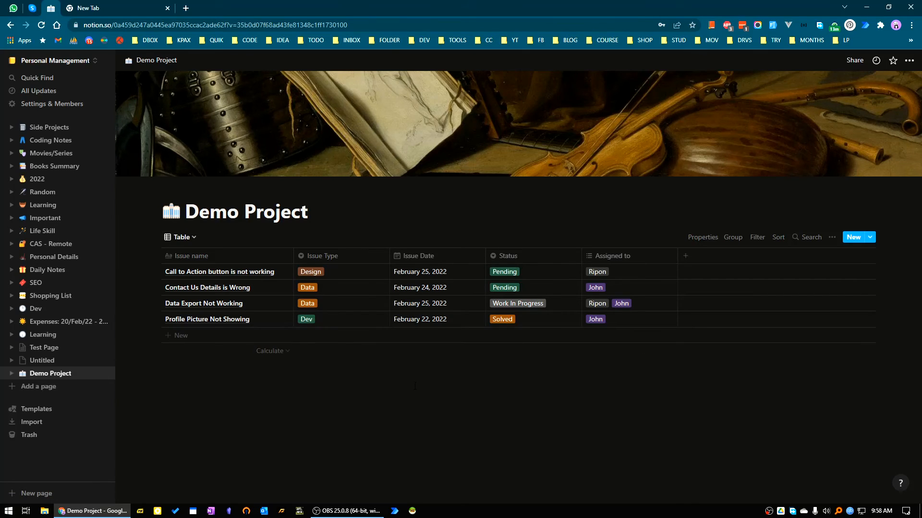
click(182, 237)
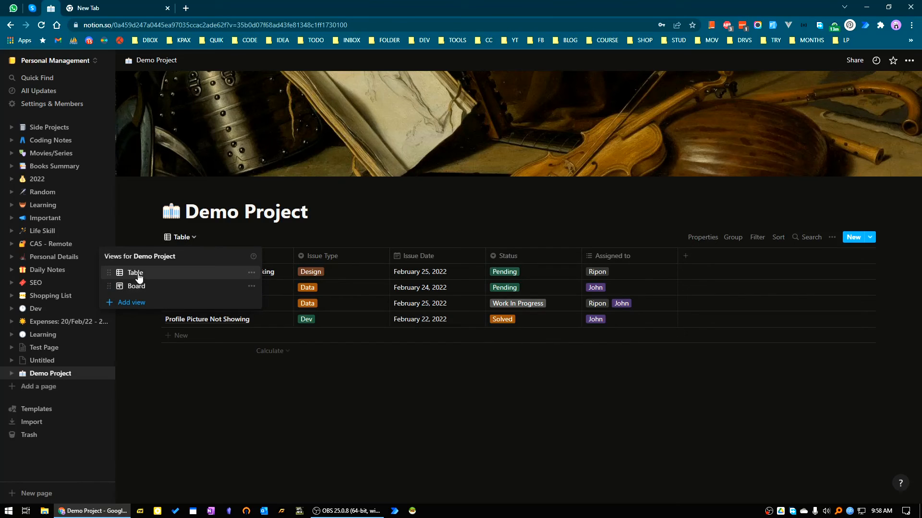
click(466, 437)
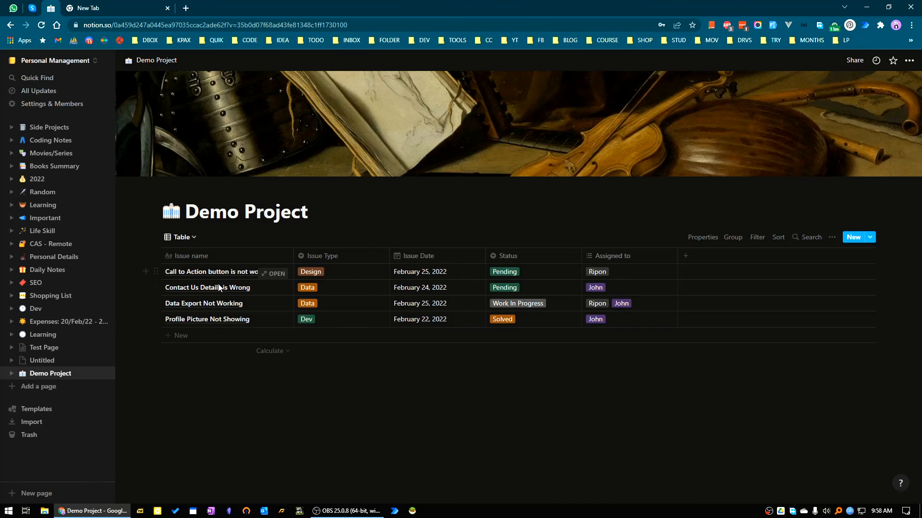
Step: Open the Call to Action button issue and post "test comment" as a comment on it
click(273, 274)
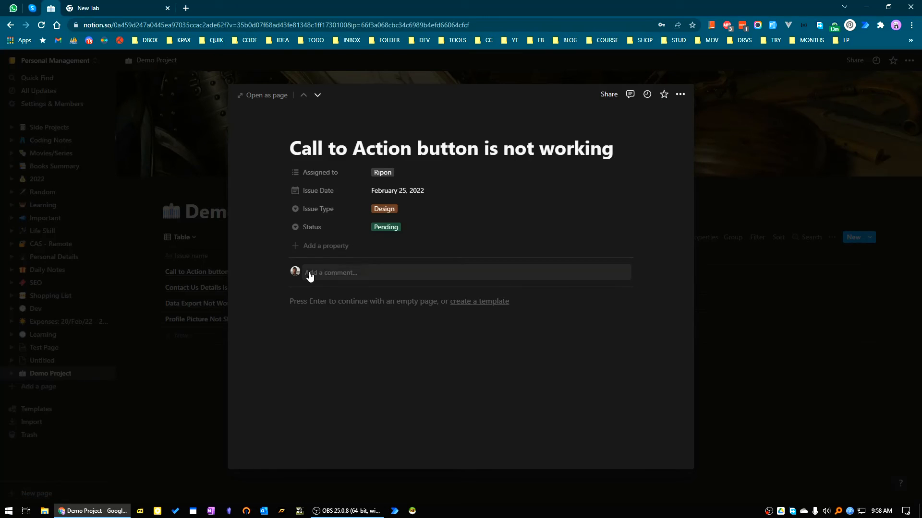
click(331, 274)
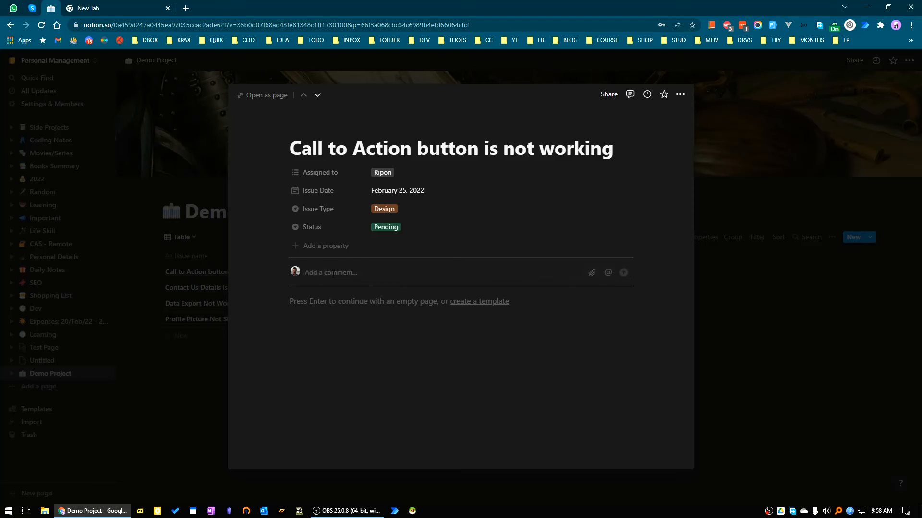
text(test comment)
key(Return)
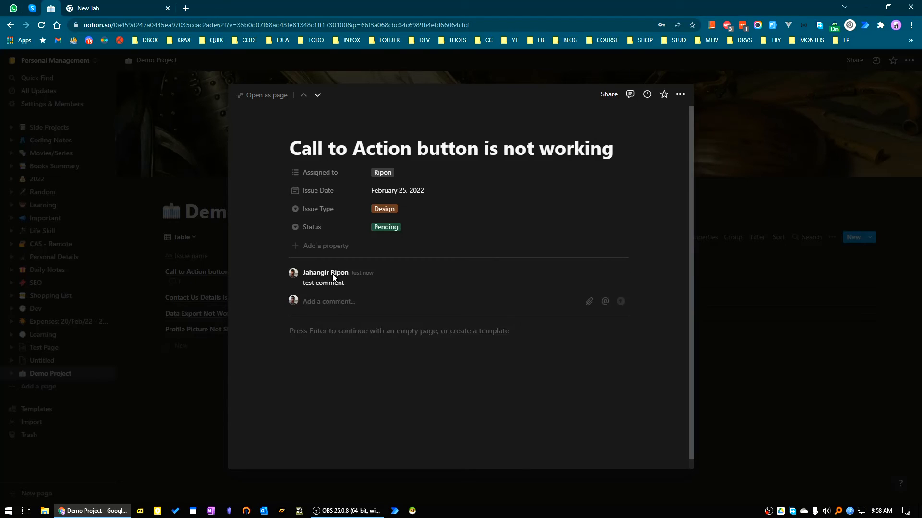
Step: Try to paste a copy of the issue's title as text into the page body
click(316, 332)
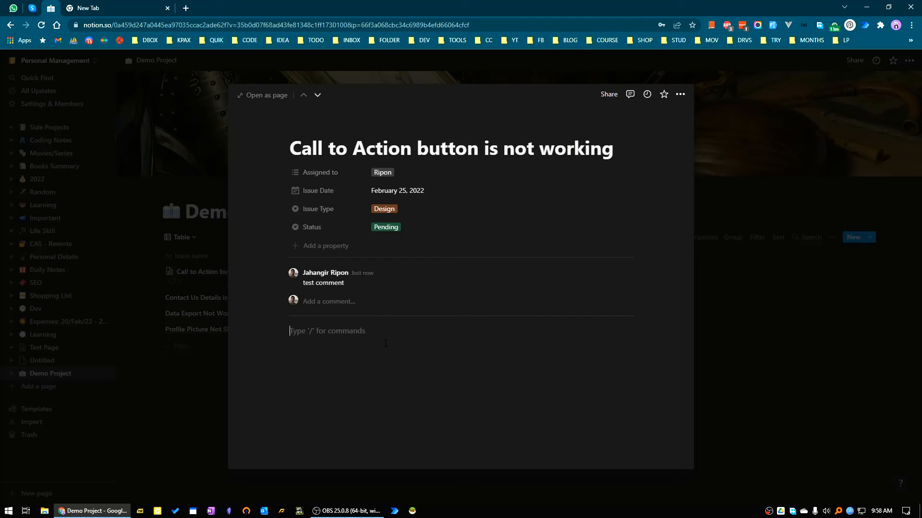
drag(614, 150, 290, 150)
key(ctrl+c)
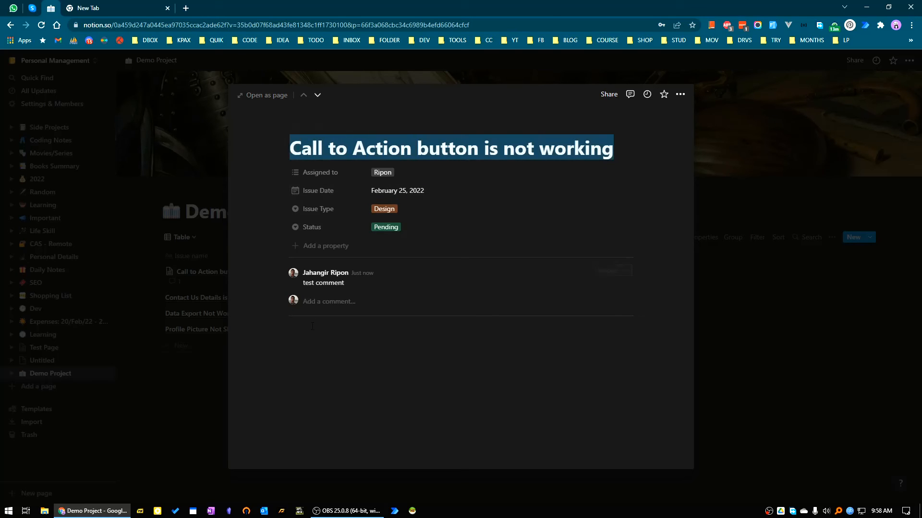
click(315, 330)
key(ctrl+v)
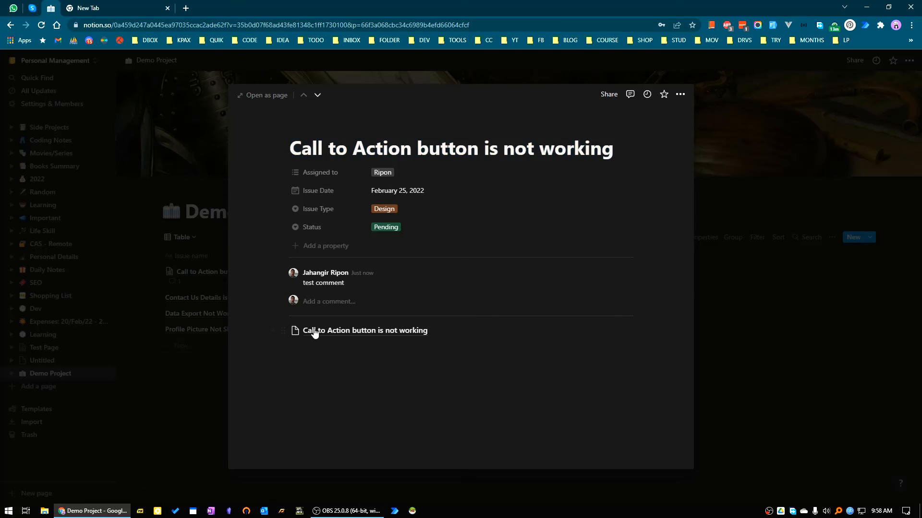
Step: Open the pasted sub-page, return to the issue page and delete the sub-page block
click(432, 334)
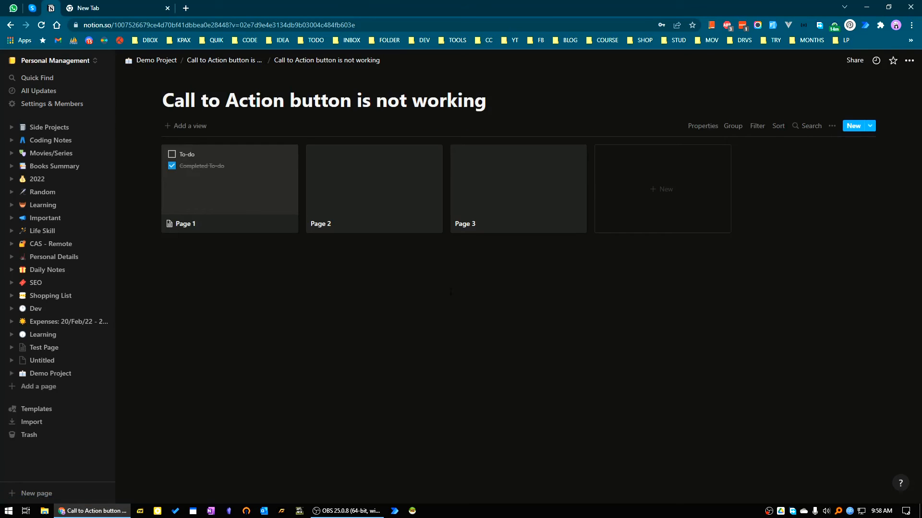
click(224, 60)
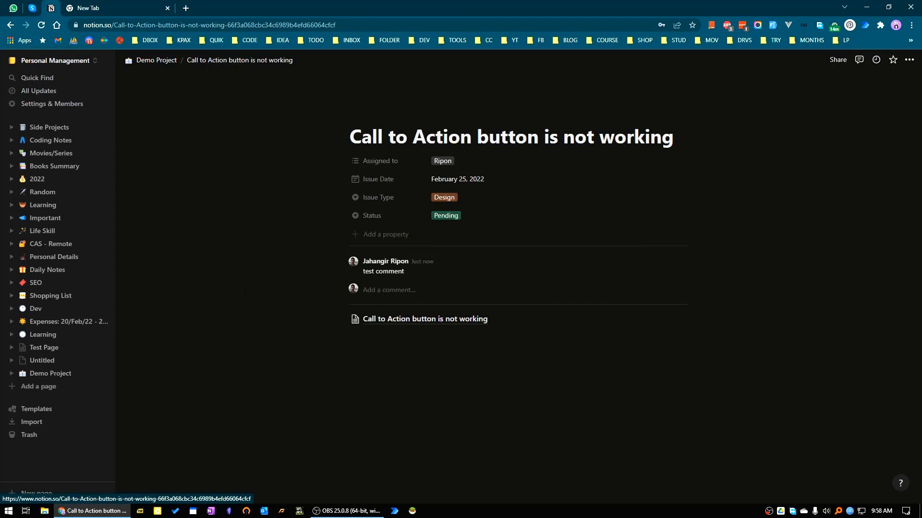
click(682, 320)
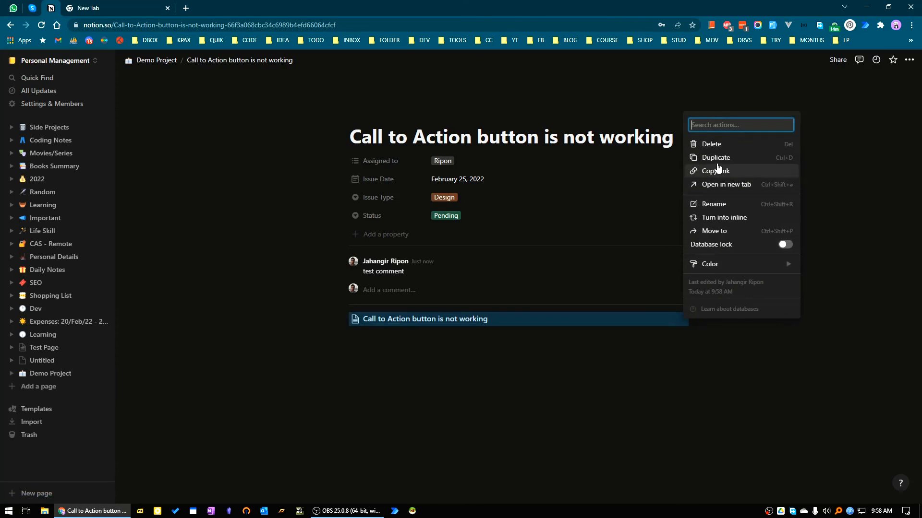
click(691, 142)
Step: Try pasting the issue's title into the body once more and delete the pasted block
triple_click(647, 139)
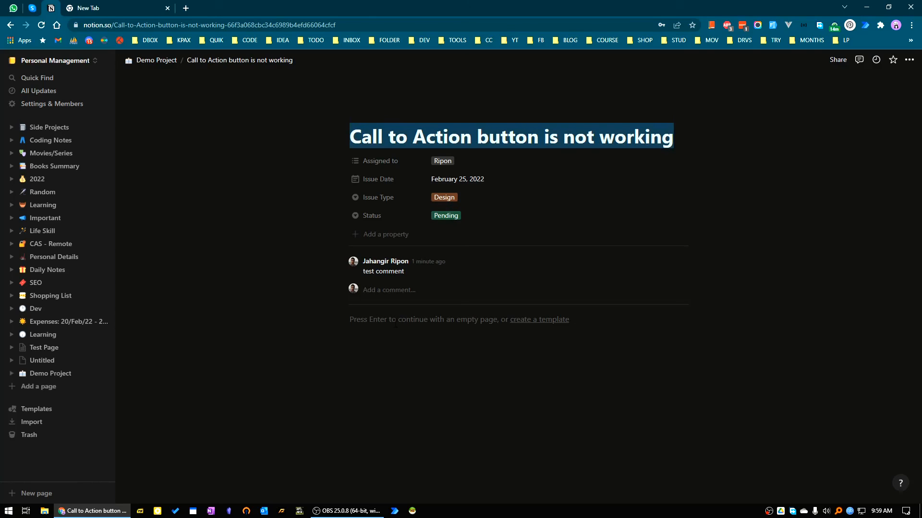
click(410, 324)
key(ctrl+v)
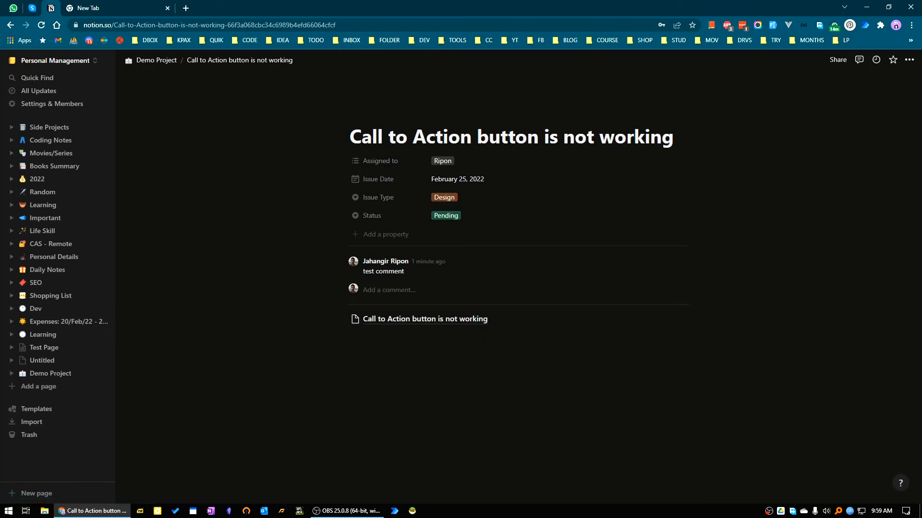
right_click(680, 320)
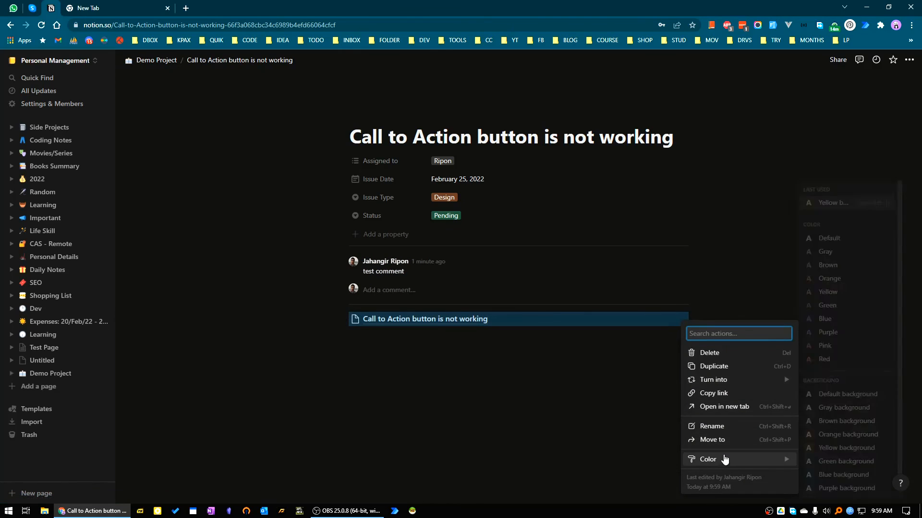
click(712, 354)
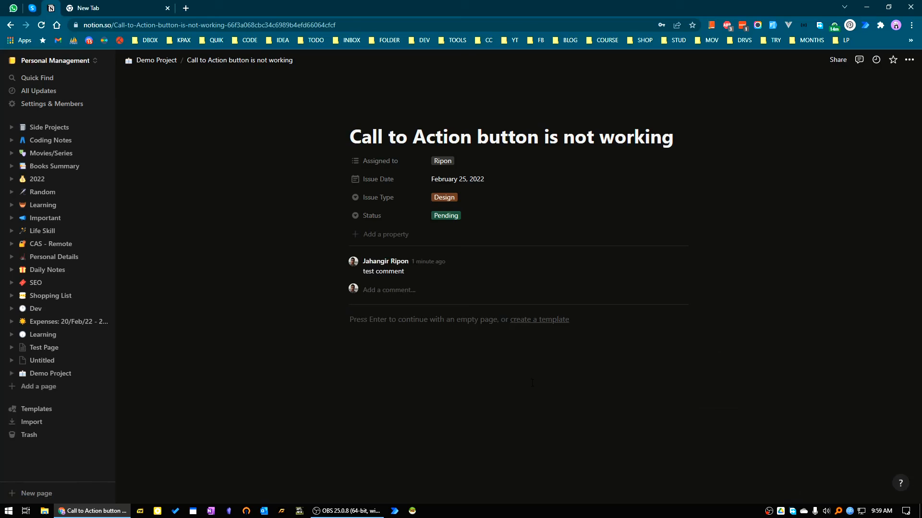
Step: Write "Call to Action Button is not Working" in the issue's body and turn it into a Heading 2
click(386, 323)
text(Ca)
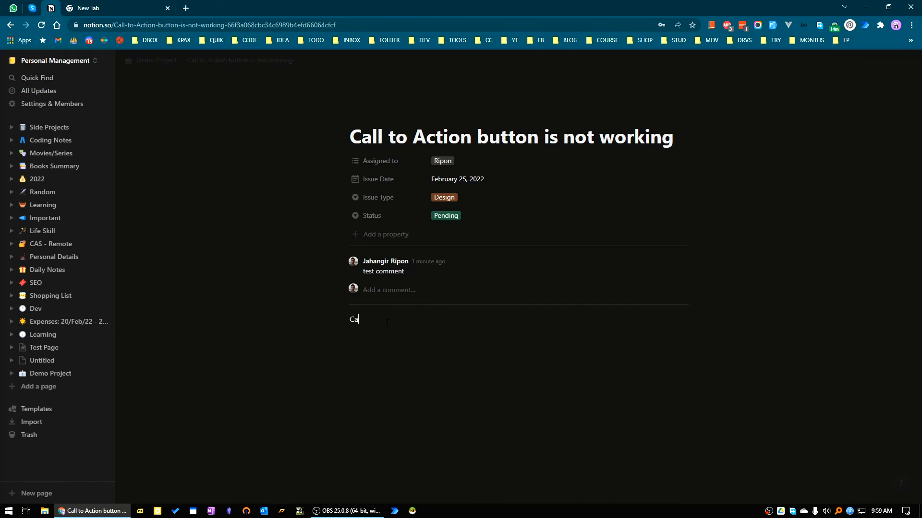
text(ll to Action Button is not Working)
drag(385, 321, 349, 320)
click(338, 301)
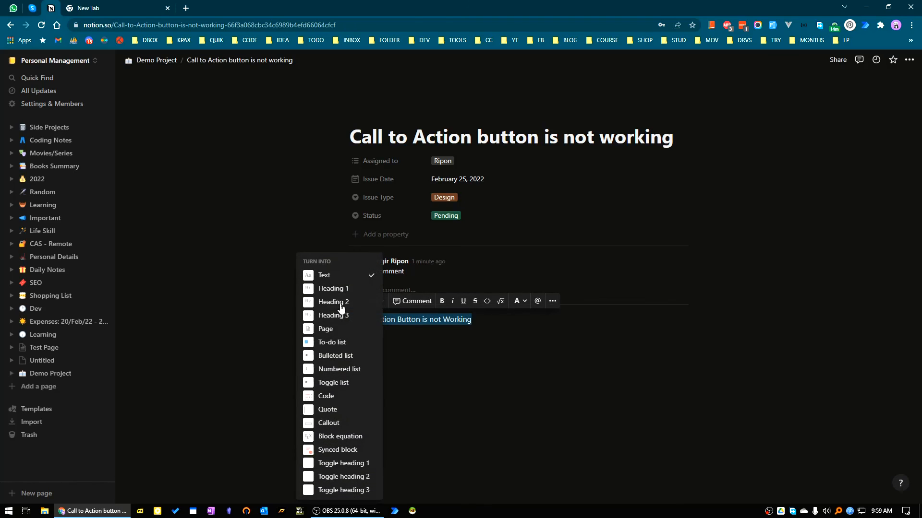
click(339, 303)
Step: Add the paragraph "In Banner Call to Action Button is not working" below the heading
click(362, 357)
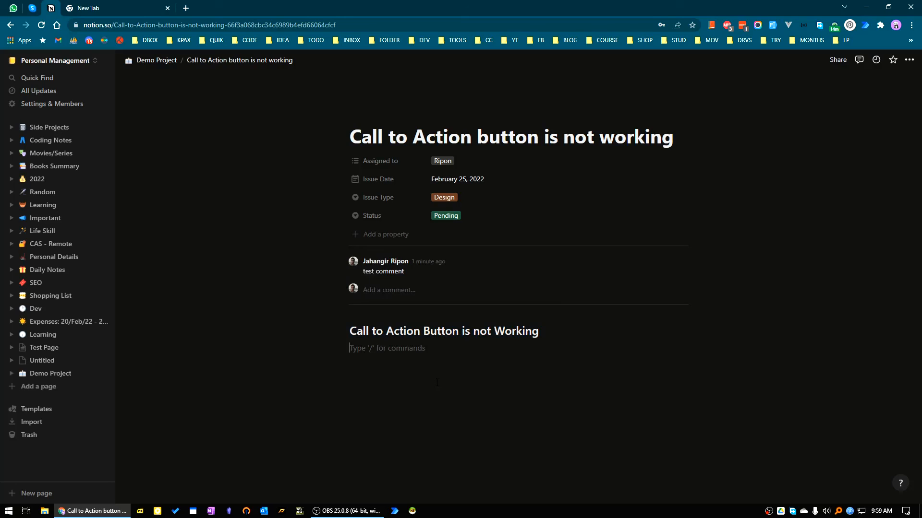
text(I)
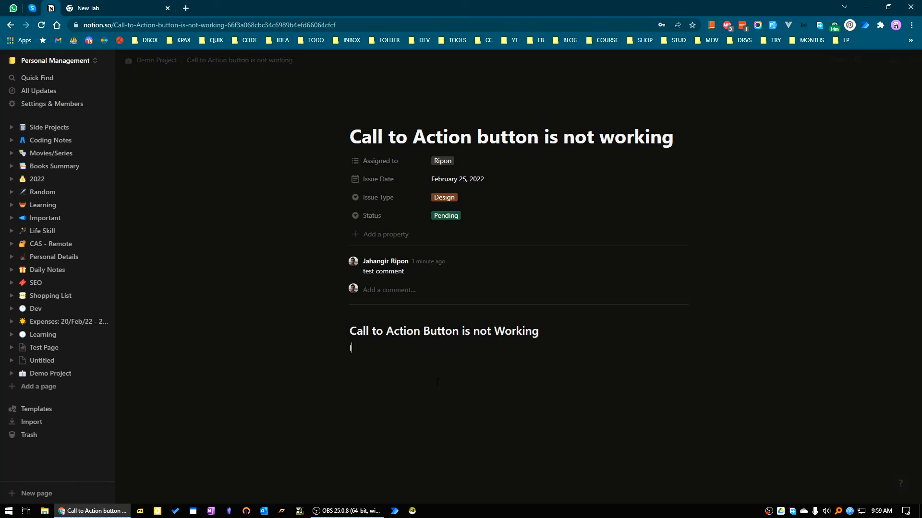
text(n Banner )
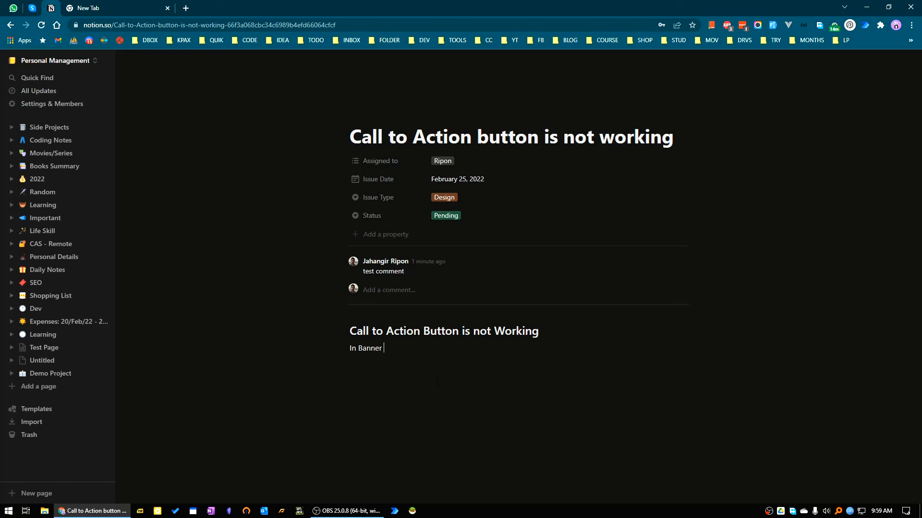
text(Call to Action Button is not working)
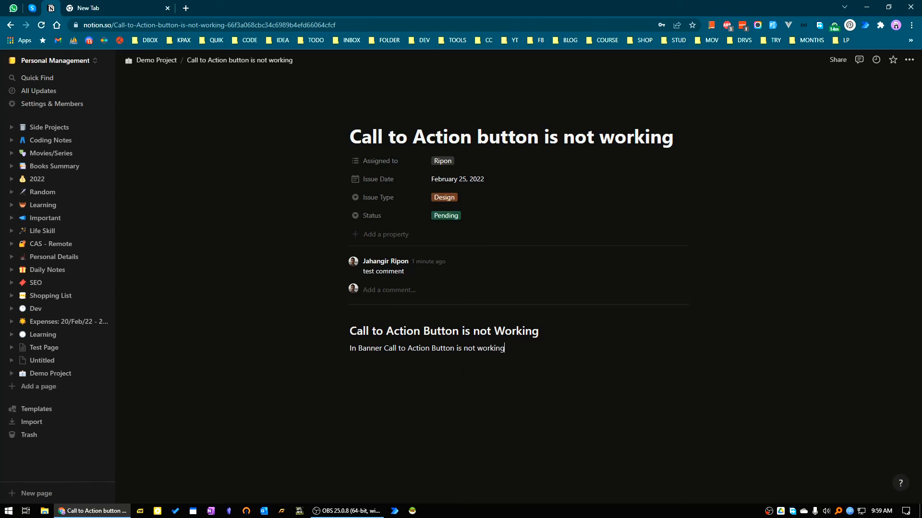
Step: Look through the block types that can be inserted below the banner paragraph, then close the list without adding a block
key(Return)
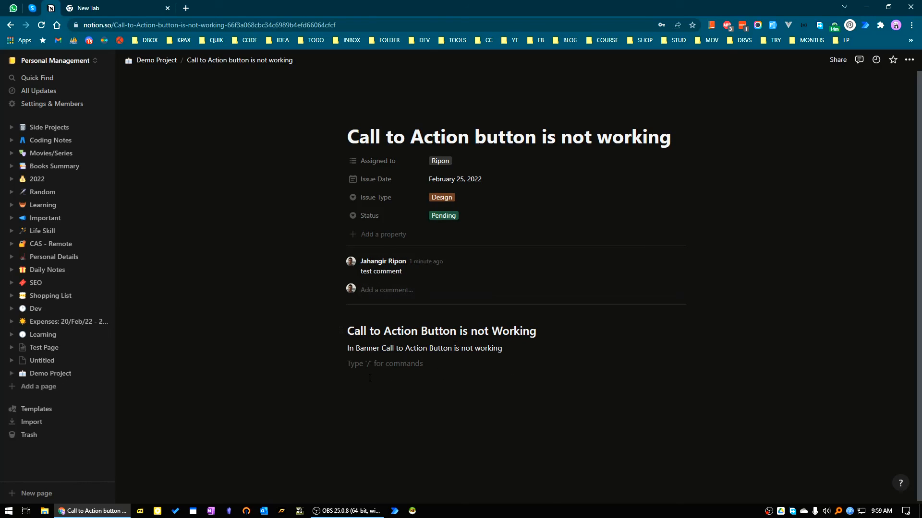
text(/)
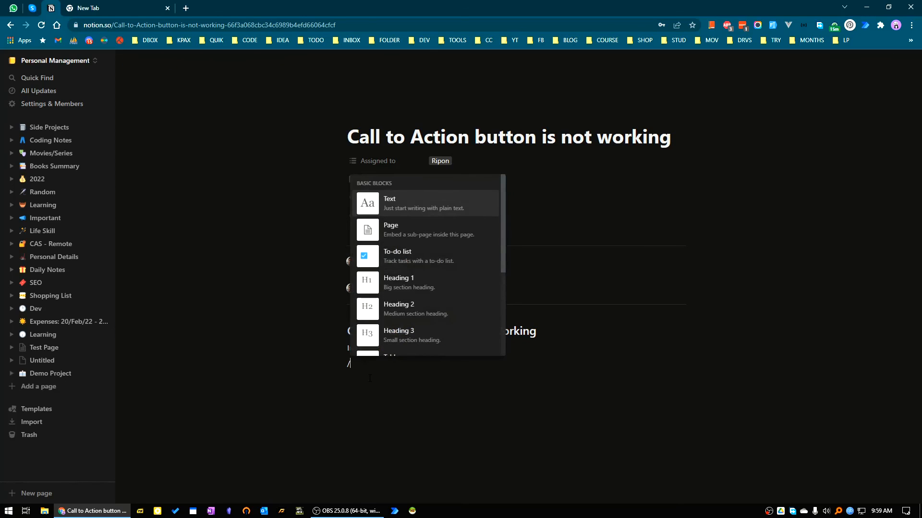
key(Down)
key(Down)
key(Down)
key(Down)
key(Down)
key(Down)
key(Down)
key(Down)
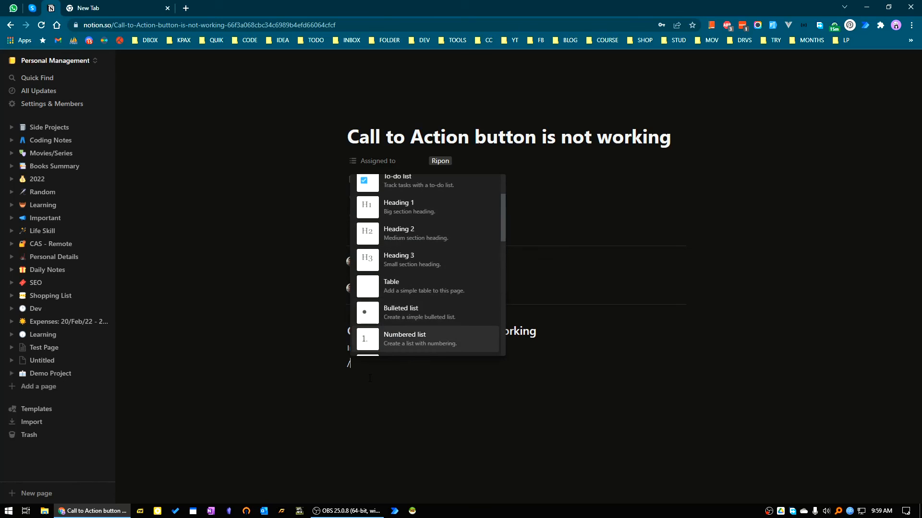
key(Down)
key(Down)
key(Down)
key(Escape)
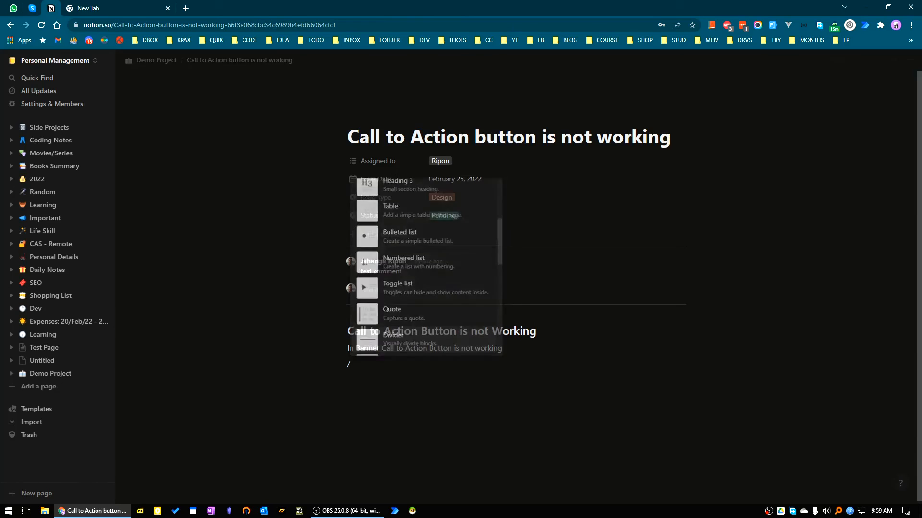
key(Escape)
key(BackSpace)
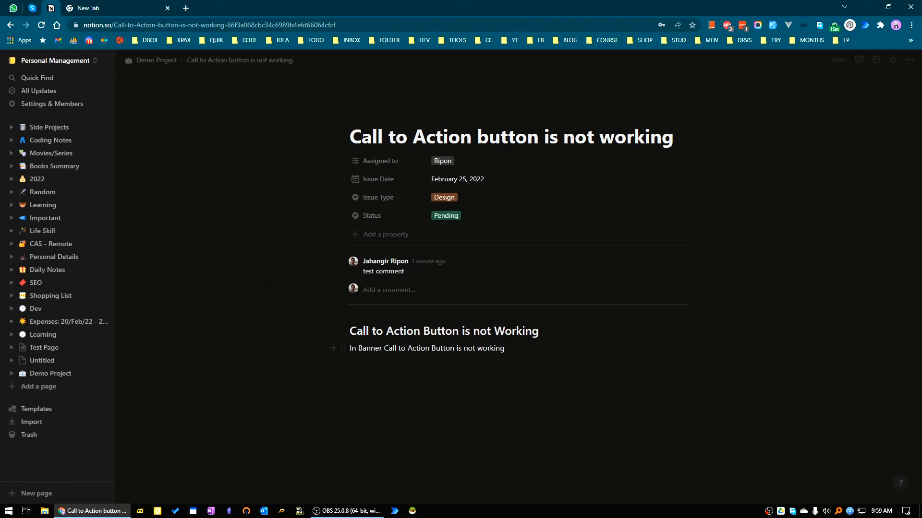
Step: Return from the issue page to the Demo Project table
click(159, 62)
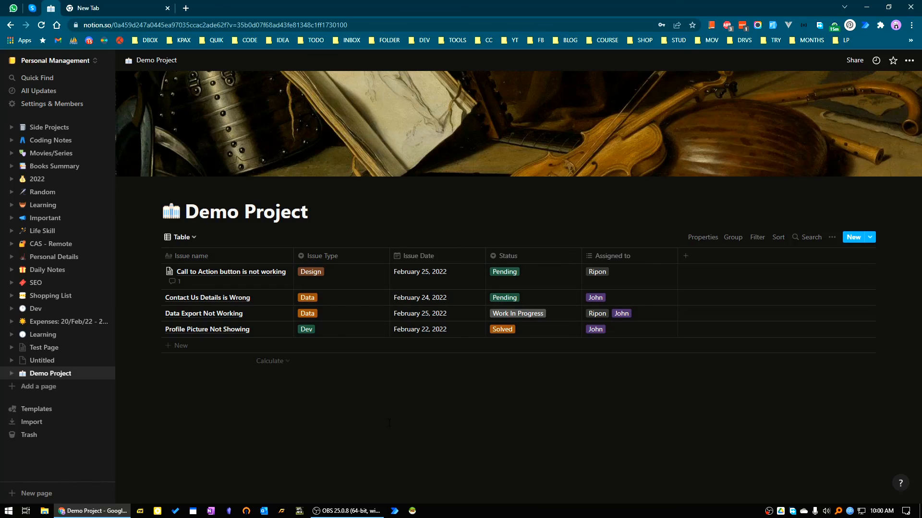
right_click(768, 512)
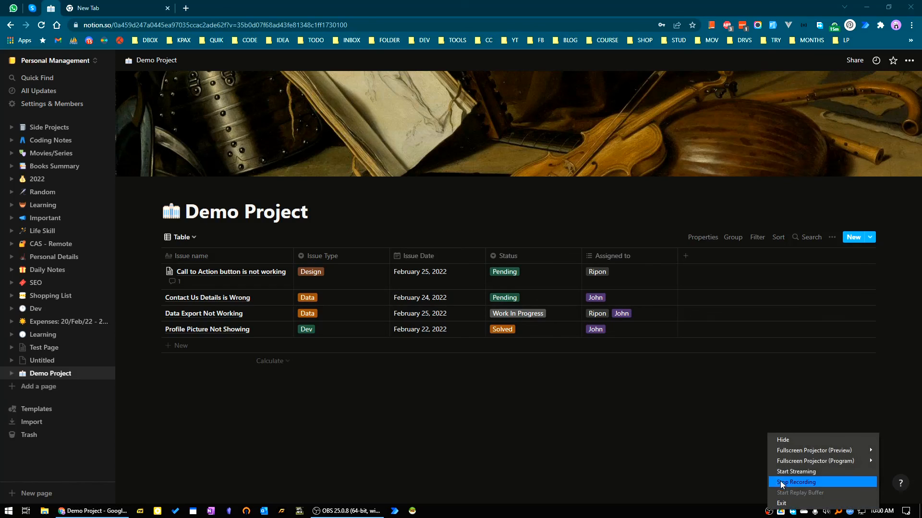
click(785, 475)
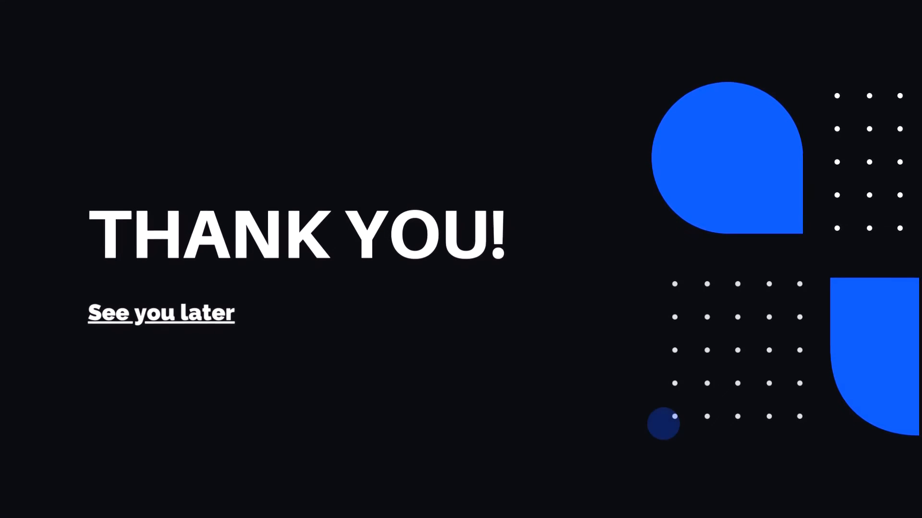